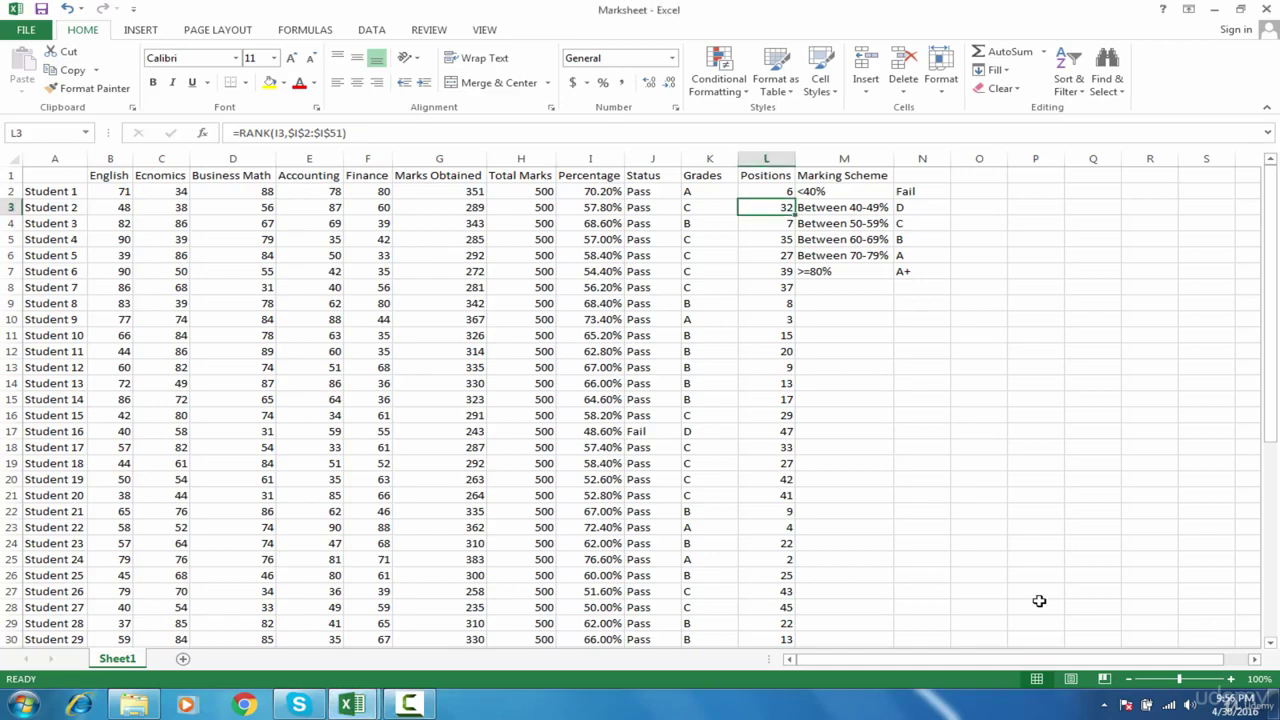
Step: Look over the Status column results, ending with Student 16's Fail cell J17 selected
{"action": "left_click_drag", "start_coordinate": [650, 176], "coordinate": [666, 372]}
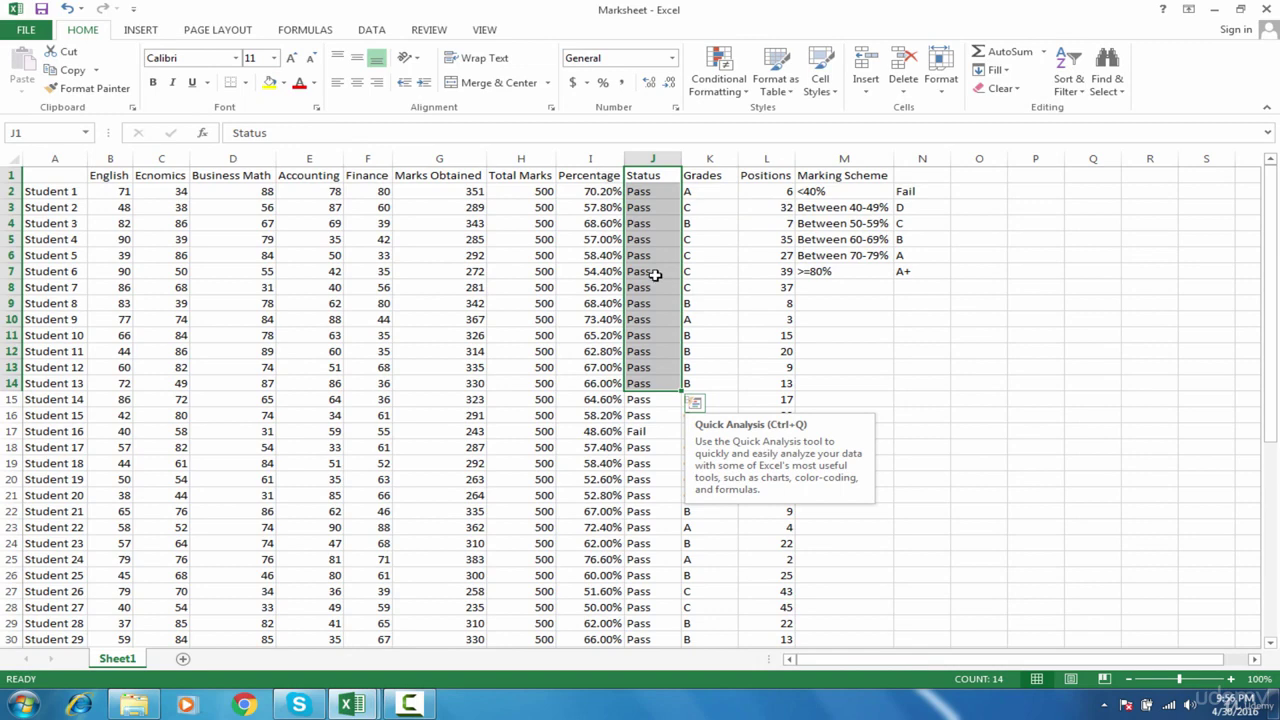
{"action": "left_click", "coordinate": [650, 427]}
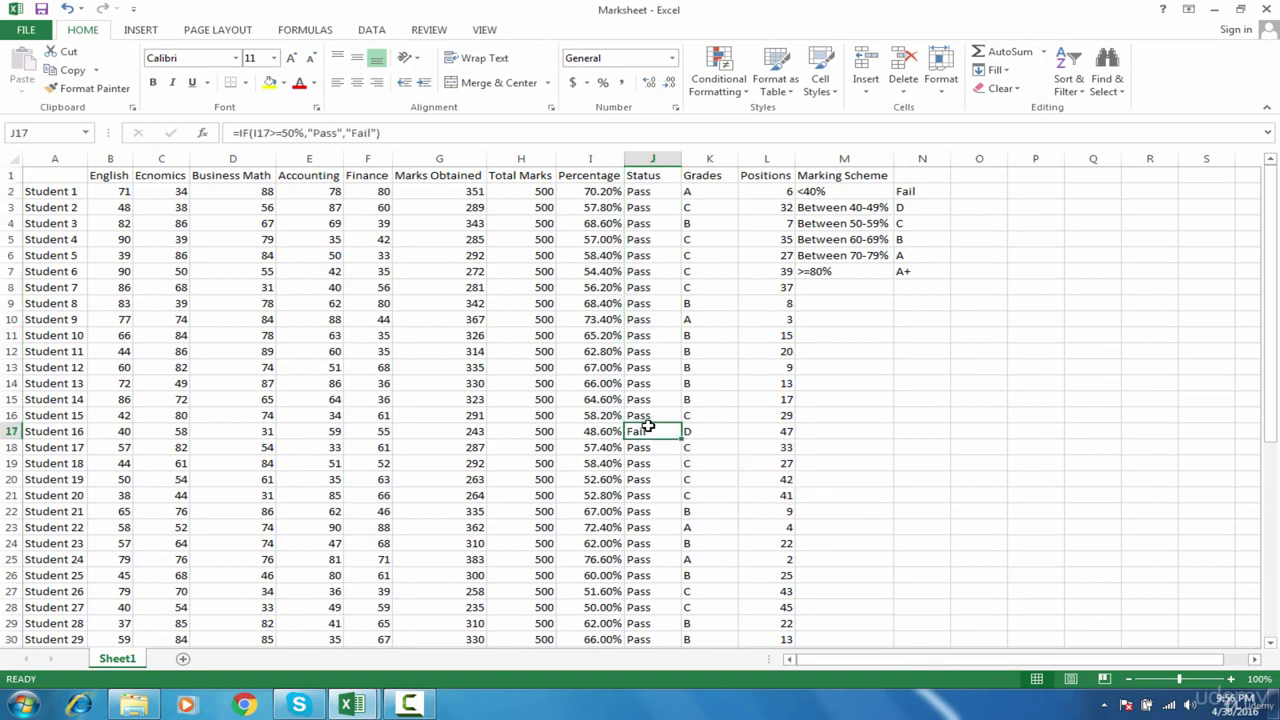
{"action": "left_click_drag", "start_coordinate": [650, 195], "coordinate": [645, 490]}
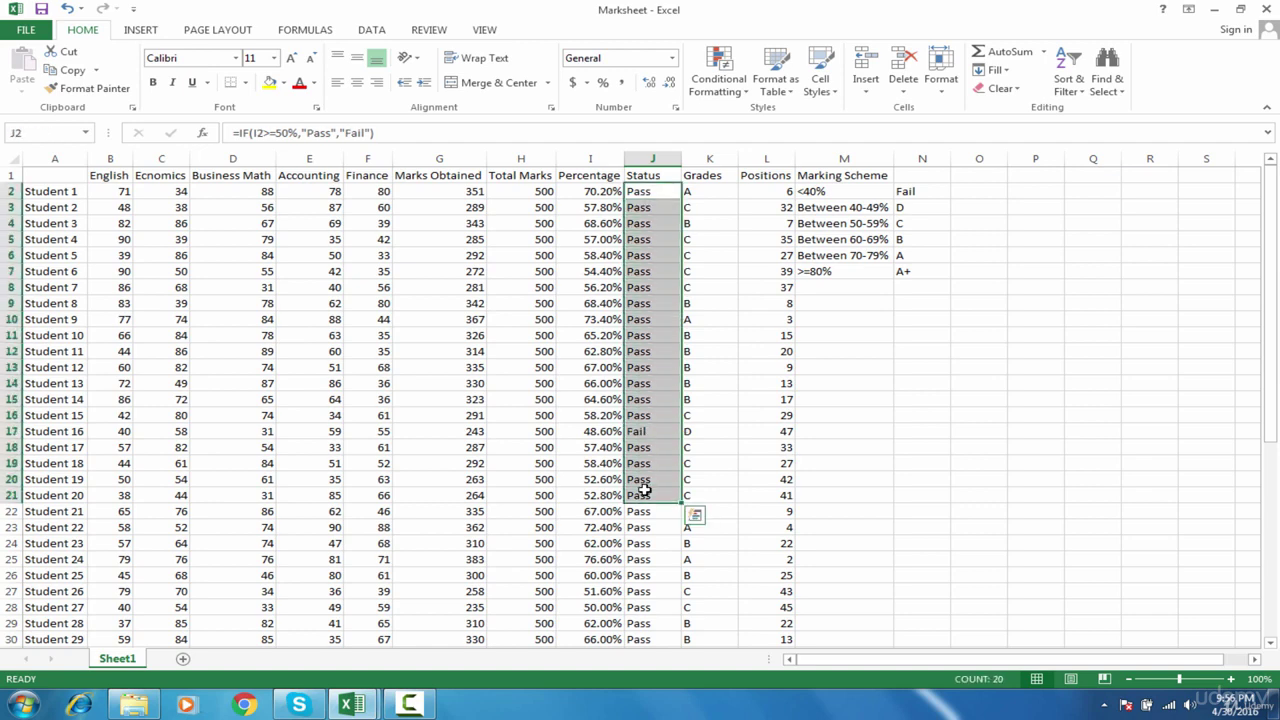
{"action": "left_click", "coordinate": [645, 433]}
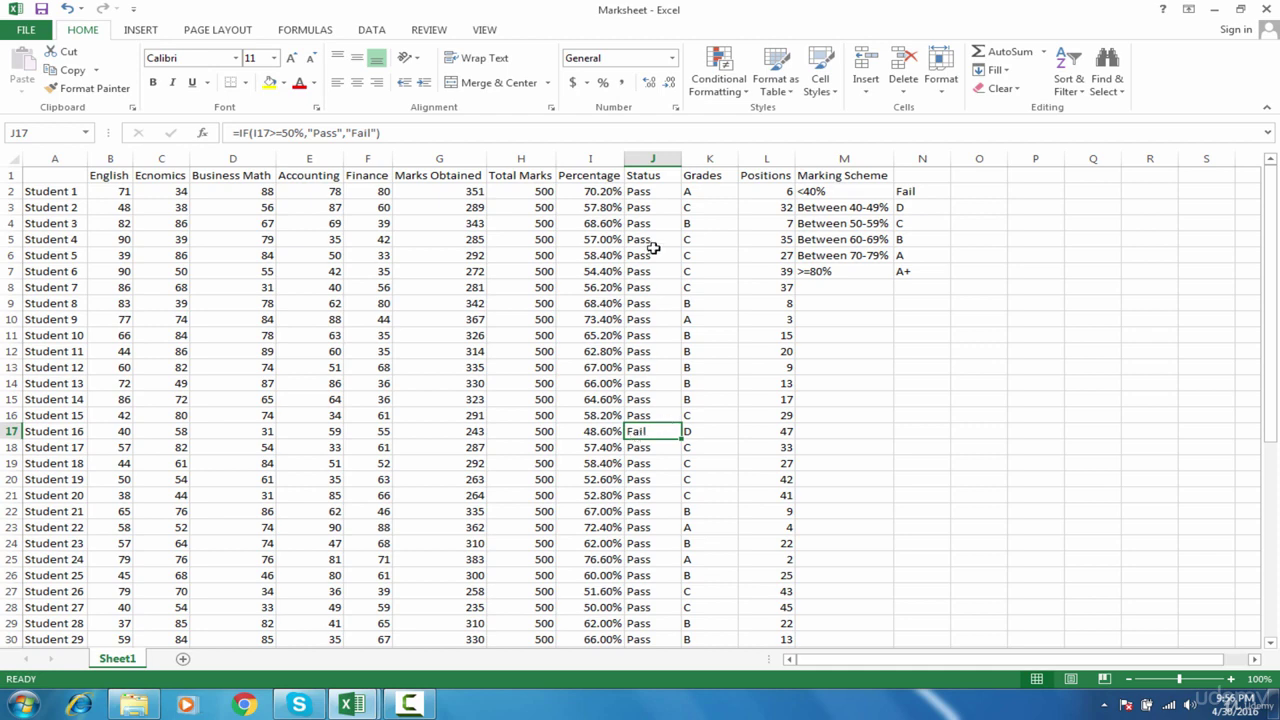
{"action": "left_click", "coordinate": [648, 449]}
{"action": "left_click_drag", "start_coordinate": [648, 449], "coordinate": [656, 596]}
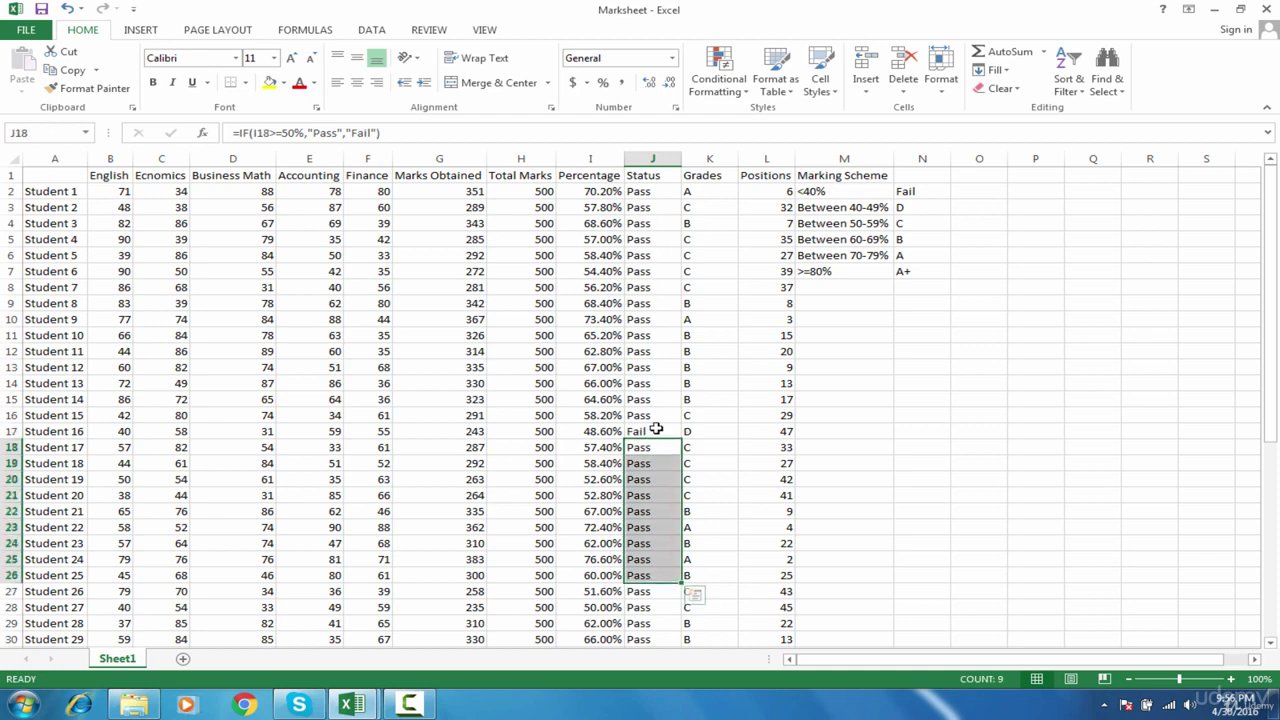
{"action": "left_click", "coordinate": [652, 414]}
{"action": "left_click", "coordinate": [653, 431]}
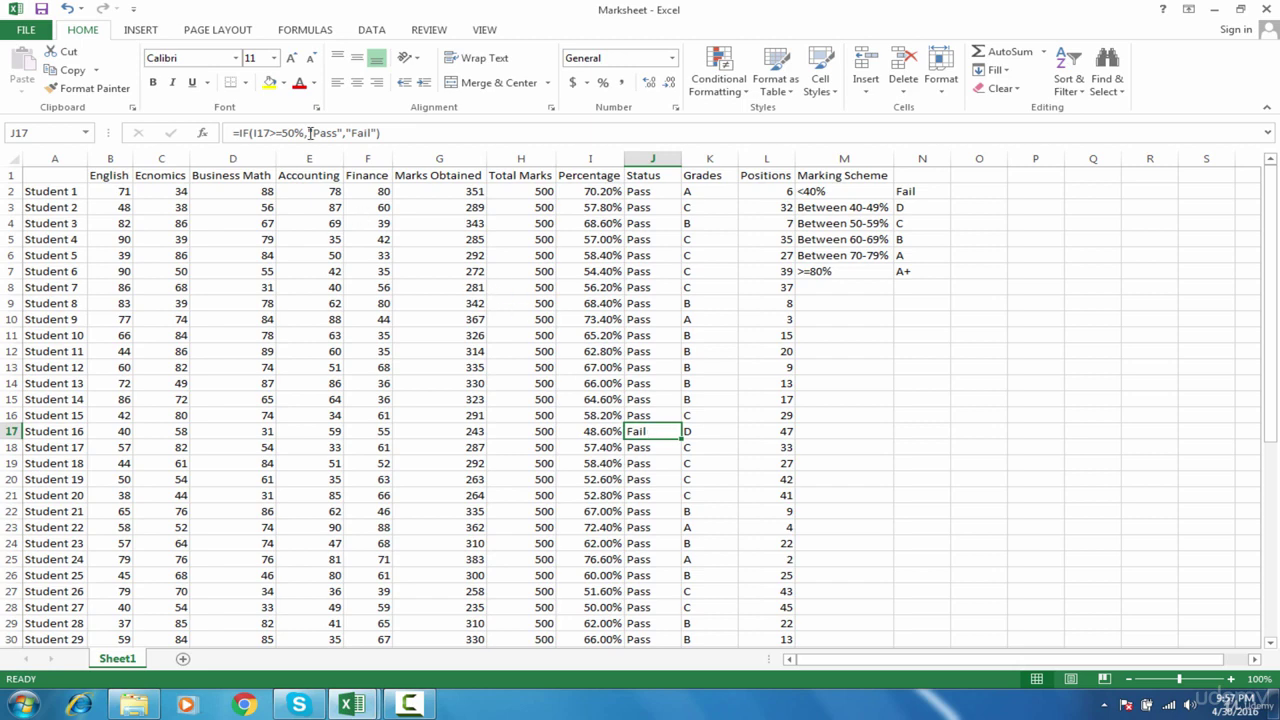
Step: Fill the Fail cell J17 red and the Pass cells J2:J16 green
{"action": "left_click", "coordinate": [284, 84]}
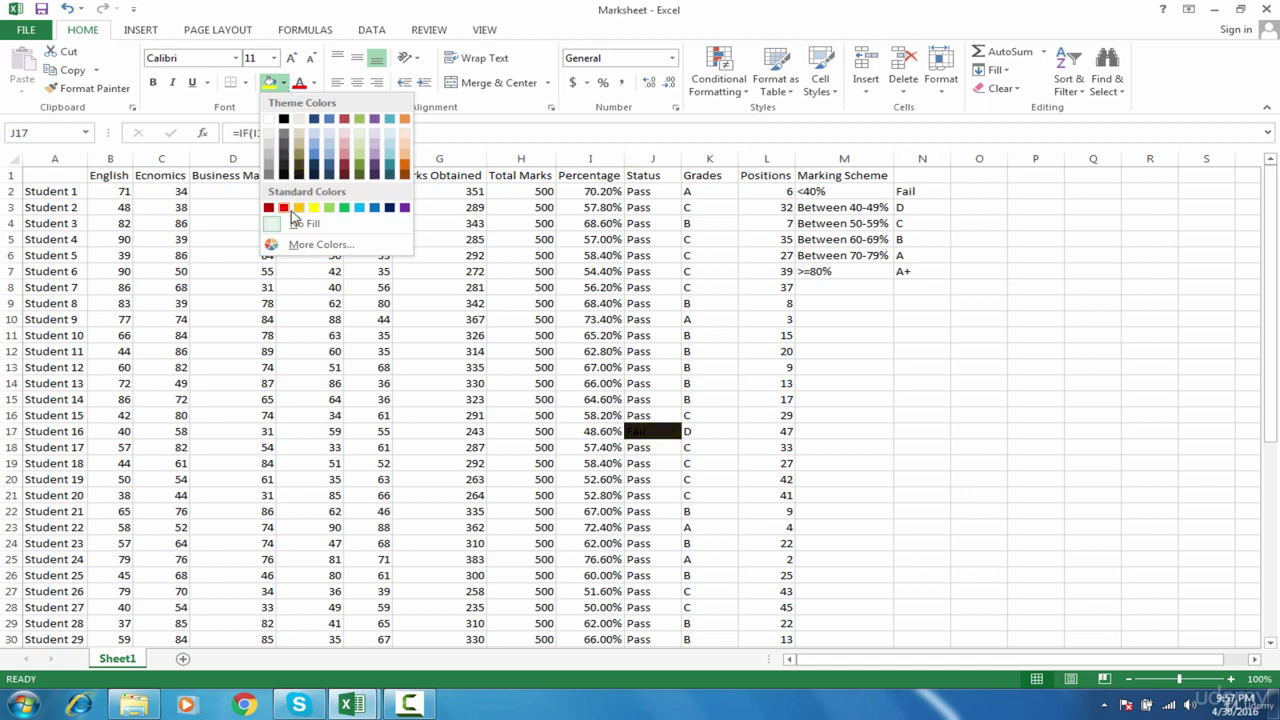
{"action": "left_click", "coordinate": [284, 209]}
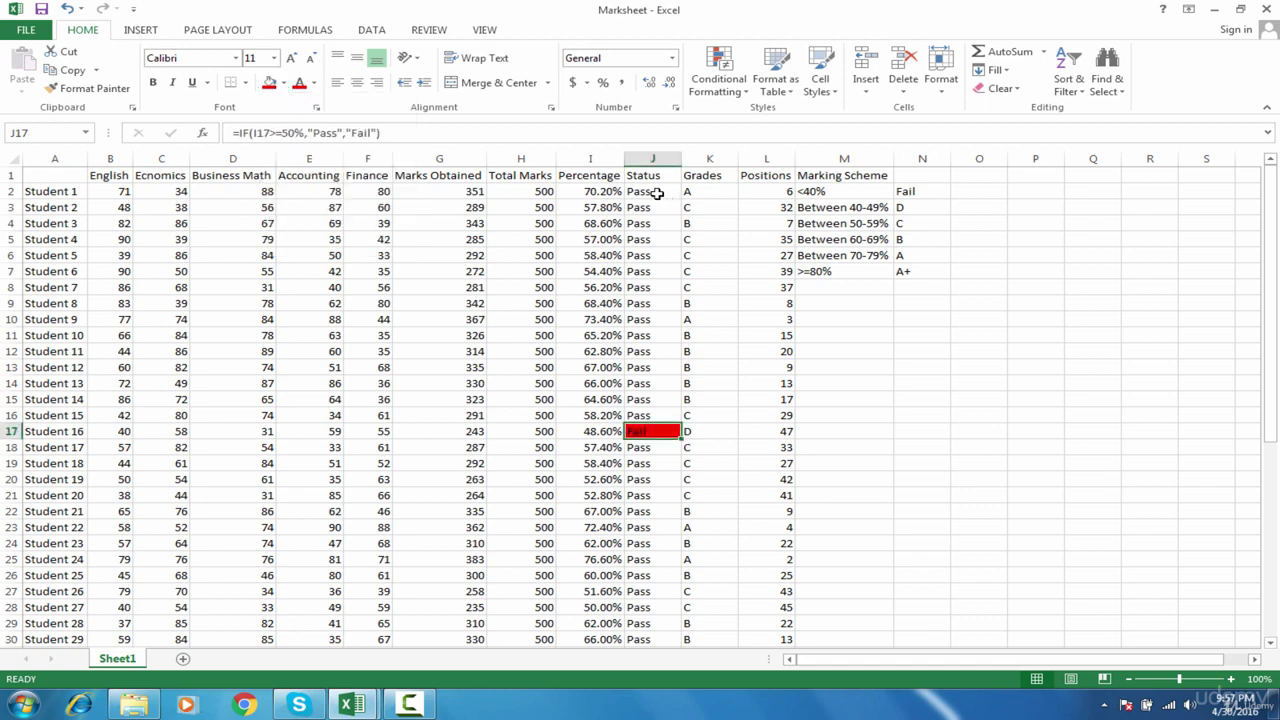
{"action": "left_click_drag", "start_coordinate": [651, 191], "coordinate": [651, 414]}
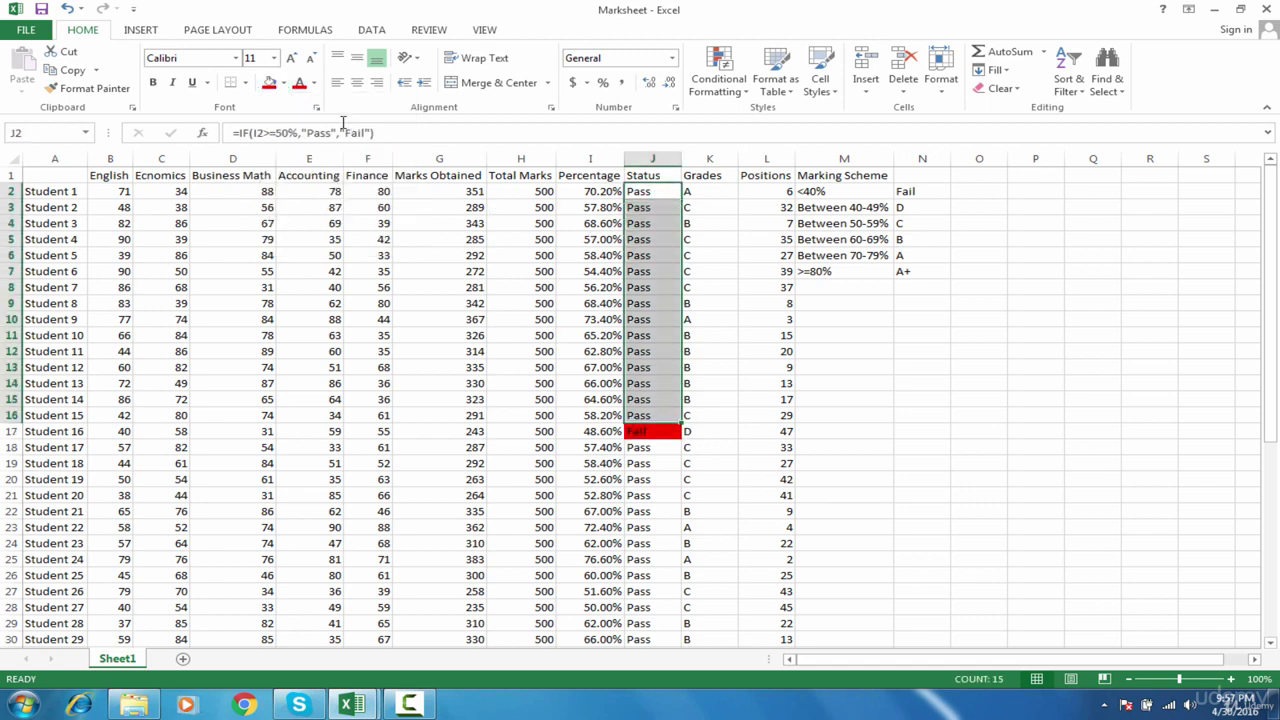
{"action": "left_click", "coordinate": [284, 84]}
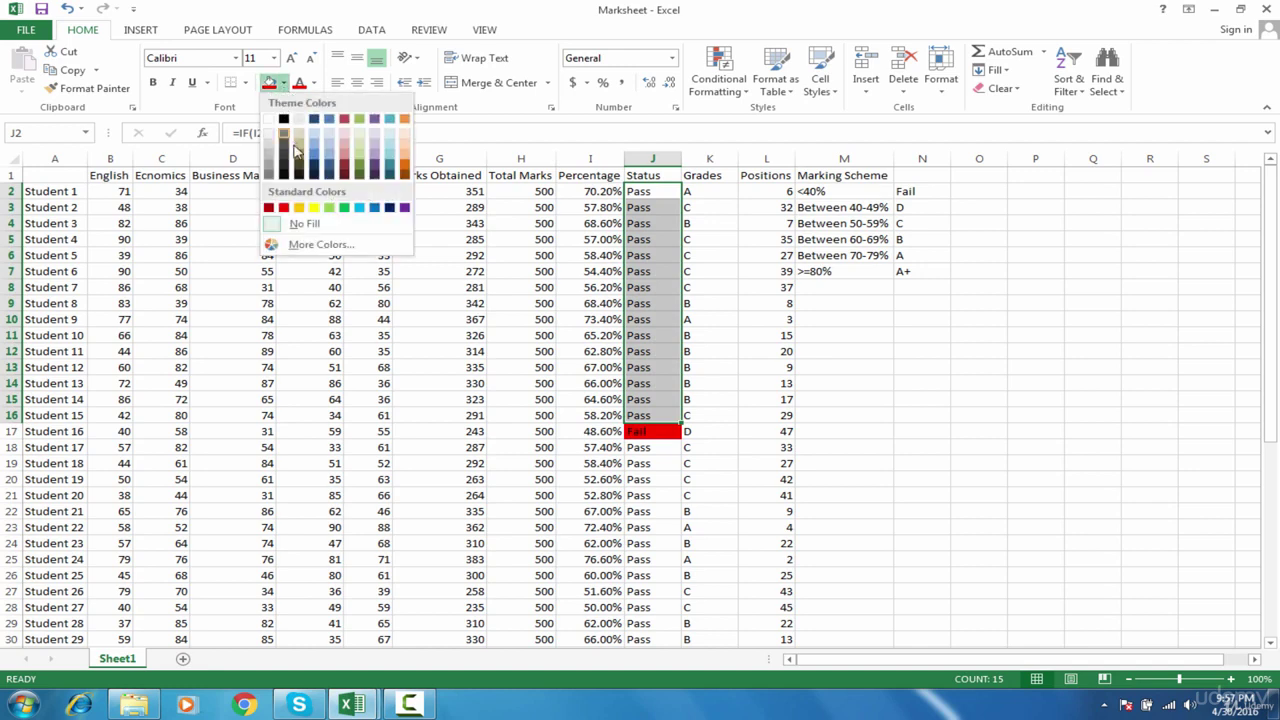
{"action": "left_click", "coordinate": [331, 209]}
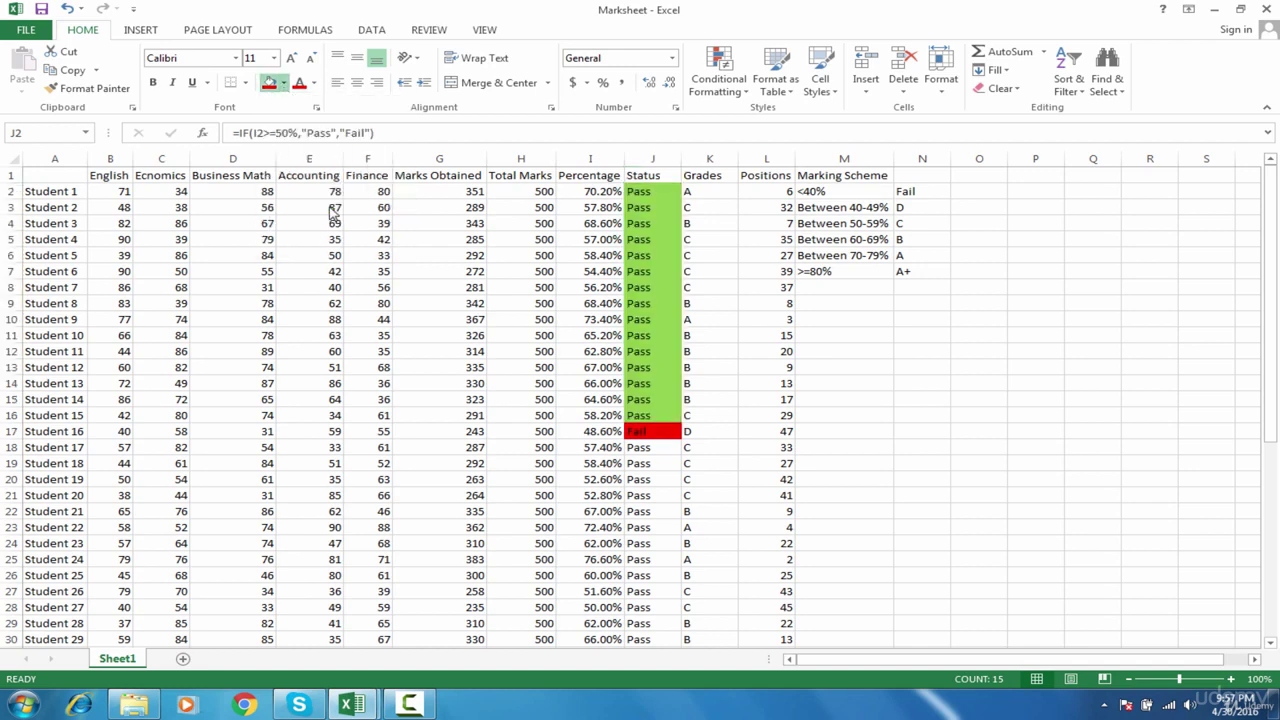
Step: Review the coloured Status cells, then select the remaining Pass cells J18 to J29
{"action": "left_click", "coordinate": [541, 290]}
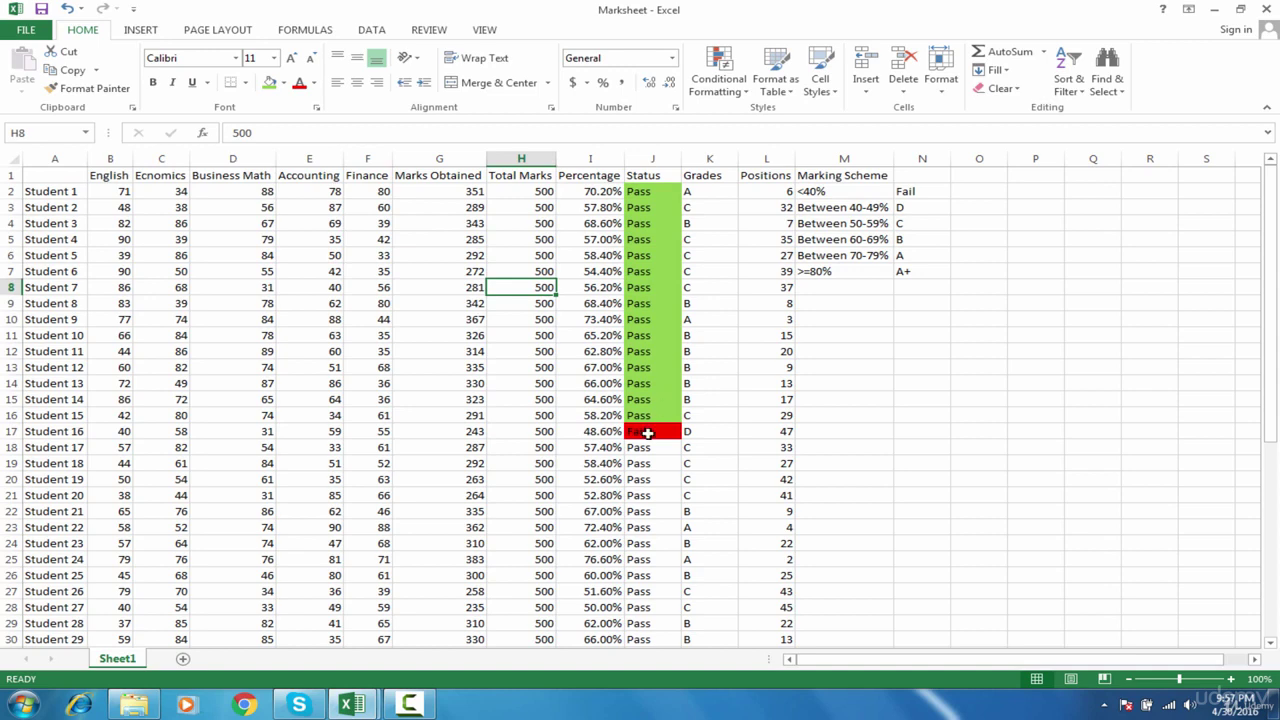
{"action": "left_click", "coordinate": [648, 433]}
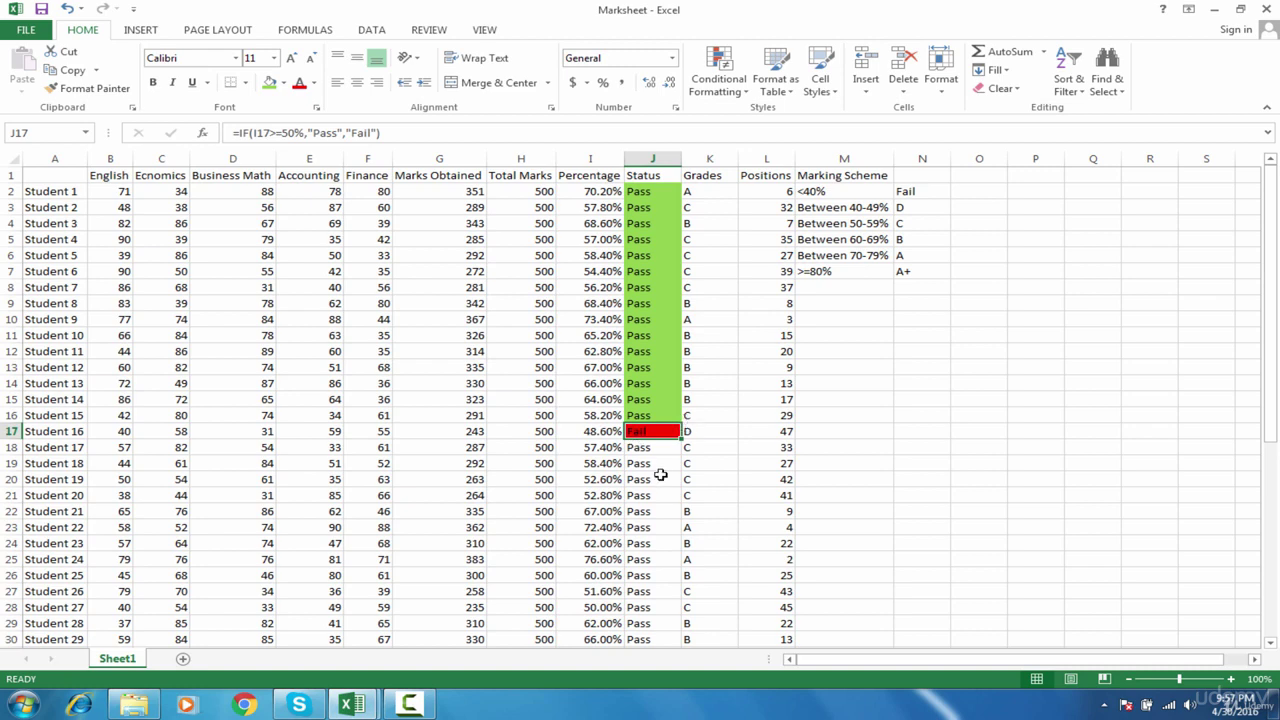
{"action": "left_click_drag", "start_coordinate": [661, 449], "coordinate": [661, 625]}
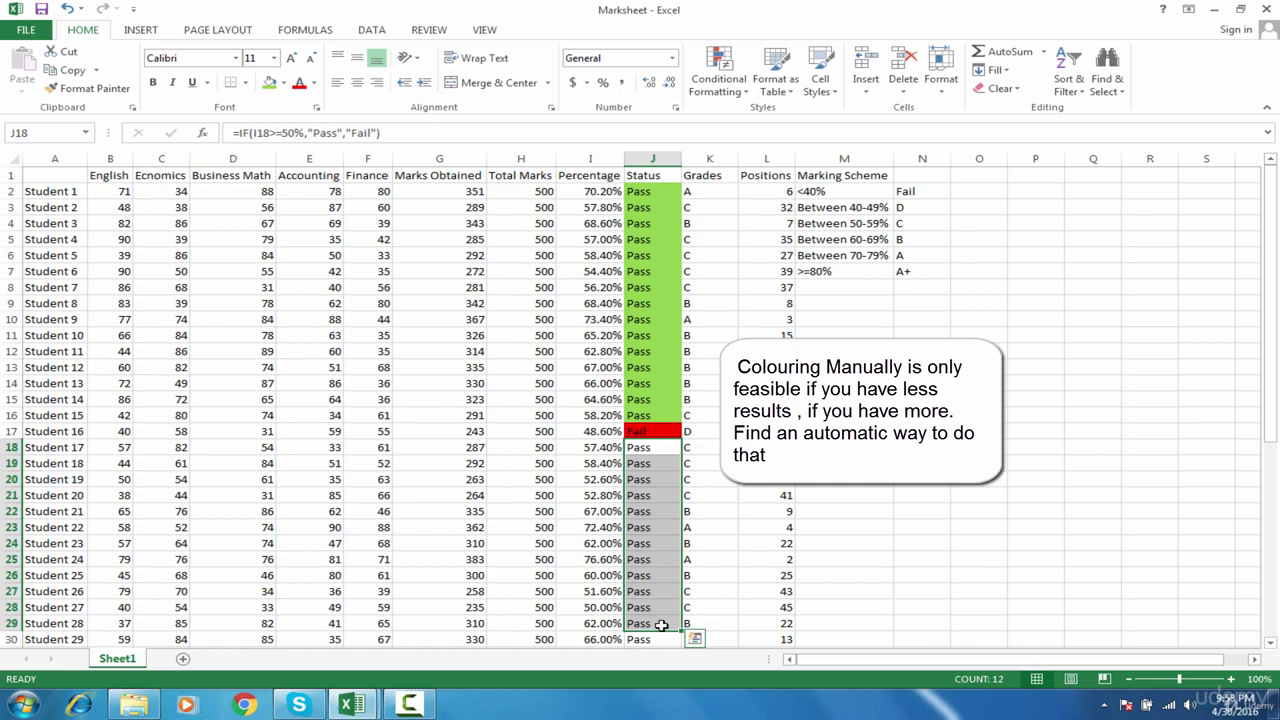
Step: Dismiss Quick Analysis and undo the green Pass and red Fail fills with Ctrl+Z twice
{"action": "key", "text": "ctrl+q"}
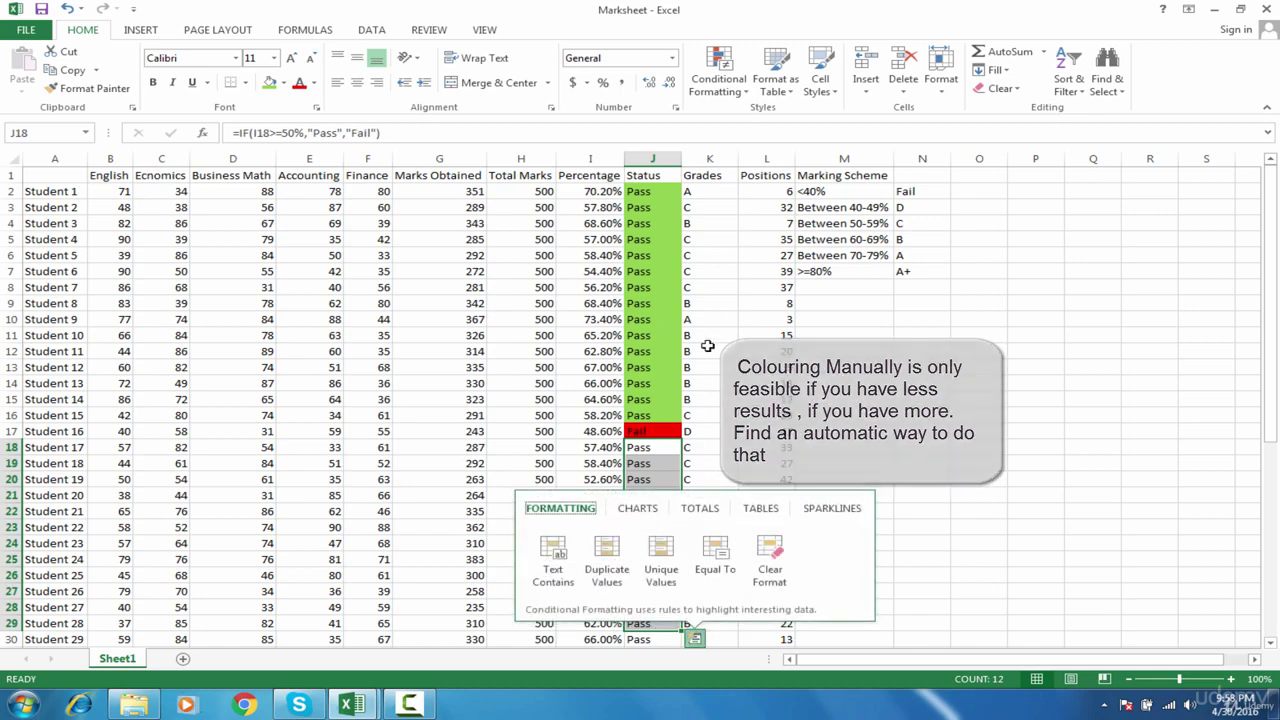
{"action": "left_click", "coordinate": [760, 400]}
{"action": "key", "text": "ctrl+z"}
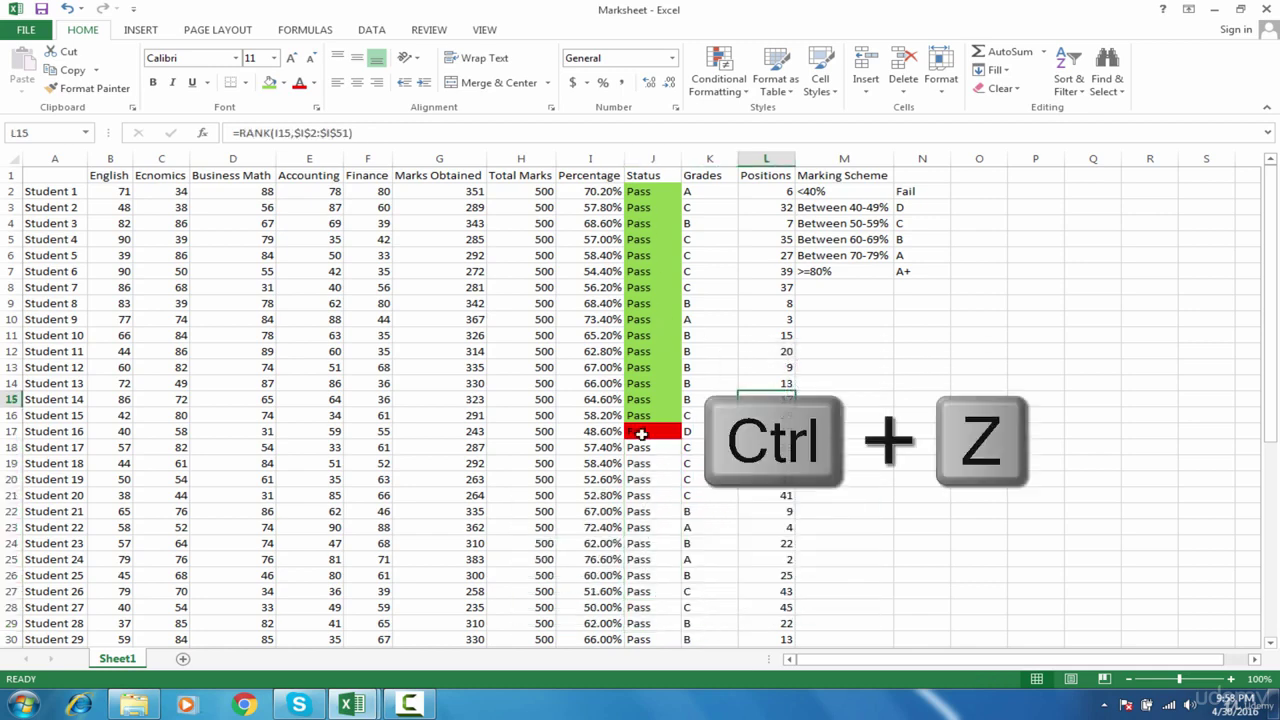
{"action": "key", "text": "ctrl+z"}
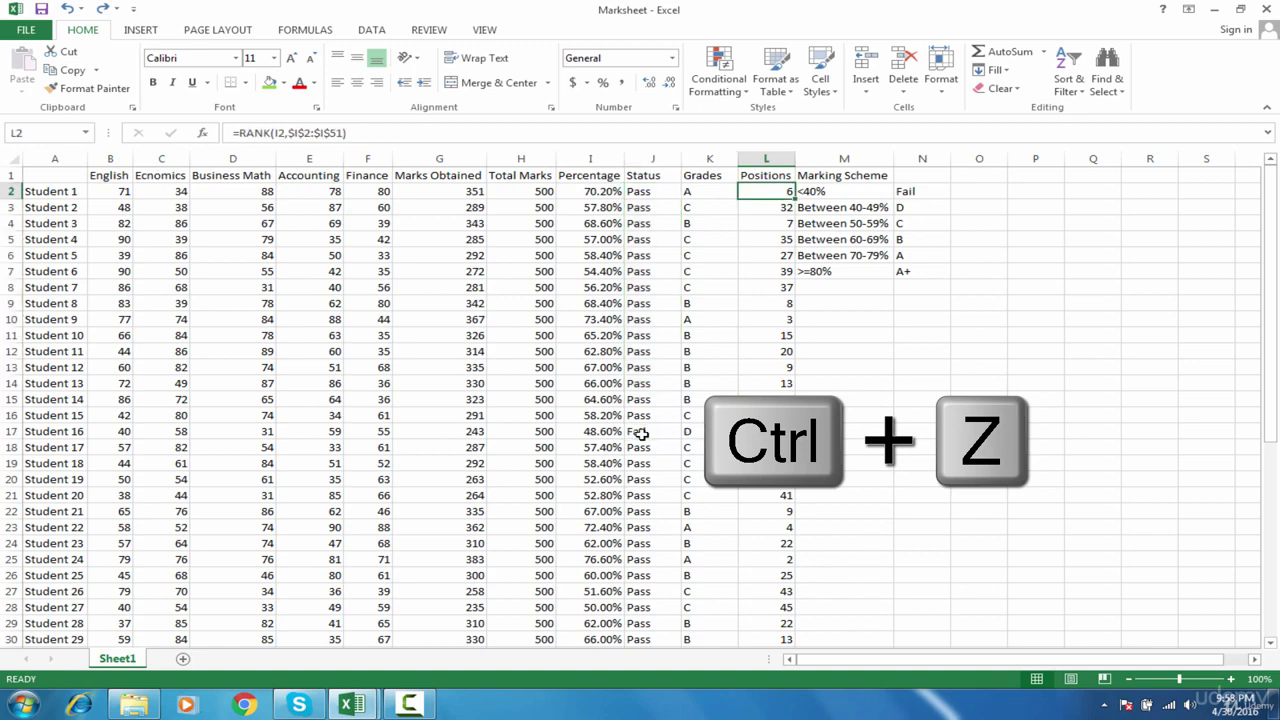
{"action": "left_click", "coordinate": [655, 179]}
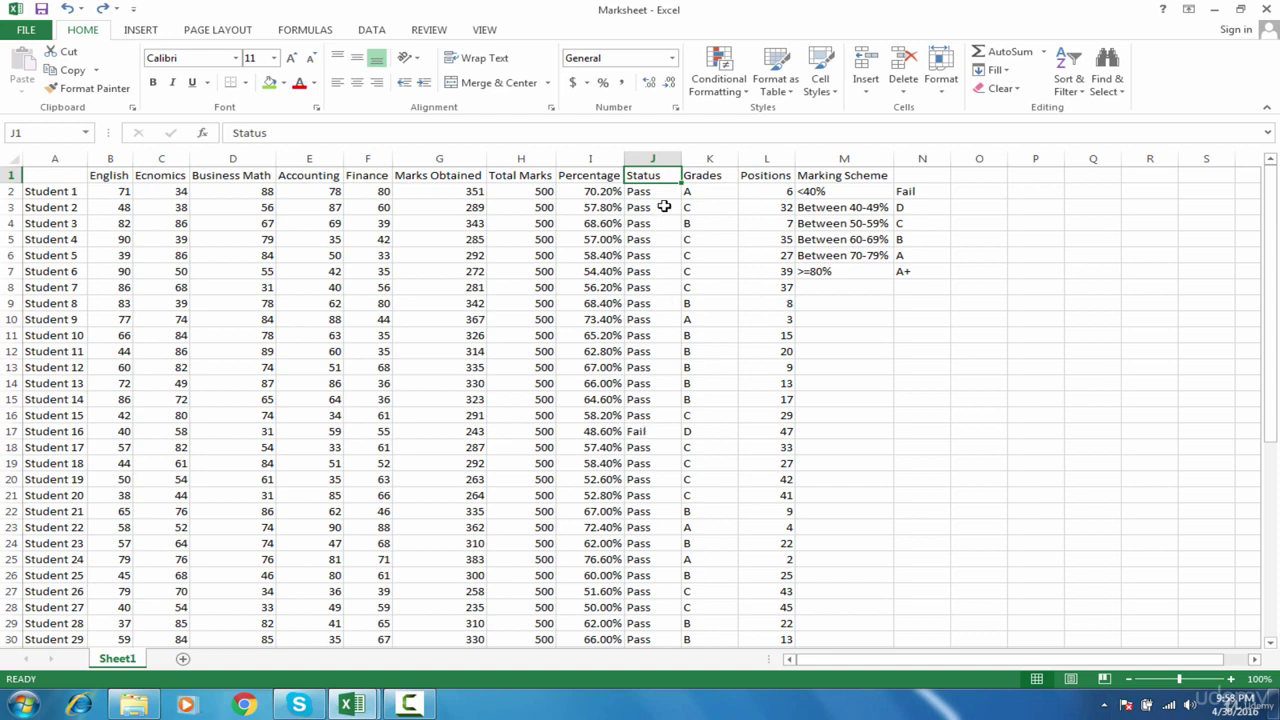
Step: Select the whole Status column J and bring up Conditional Formatting's Highlight Cells Rules
{"action": "left_click_drag", "start_coordinate": [658, 193], "coordinate": [663, 335]}
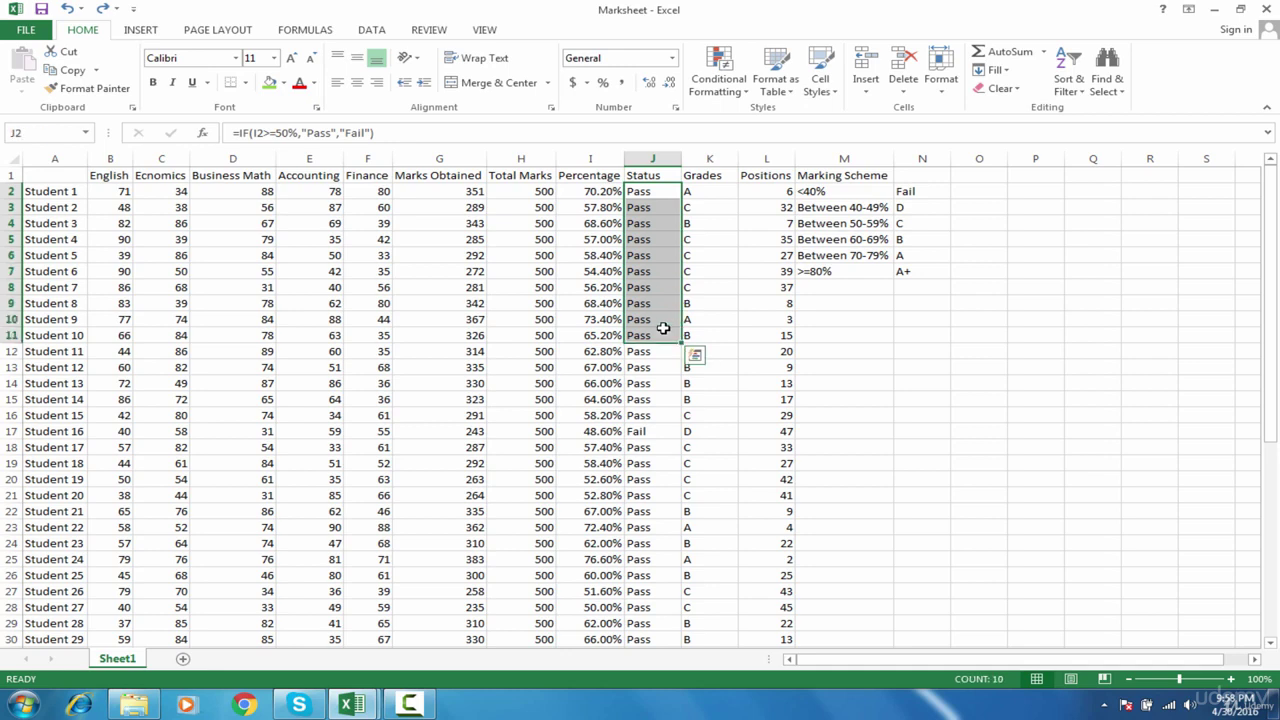
{"action": "left_click_drag", "start_coordinate": [663, 198], "coordinate": [665, 303]}
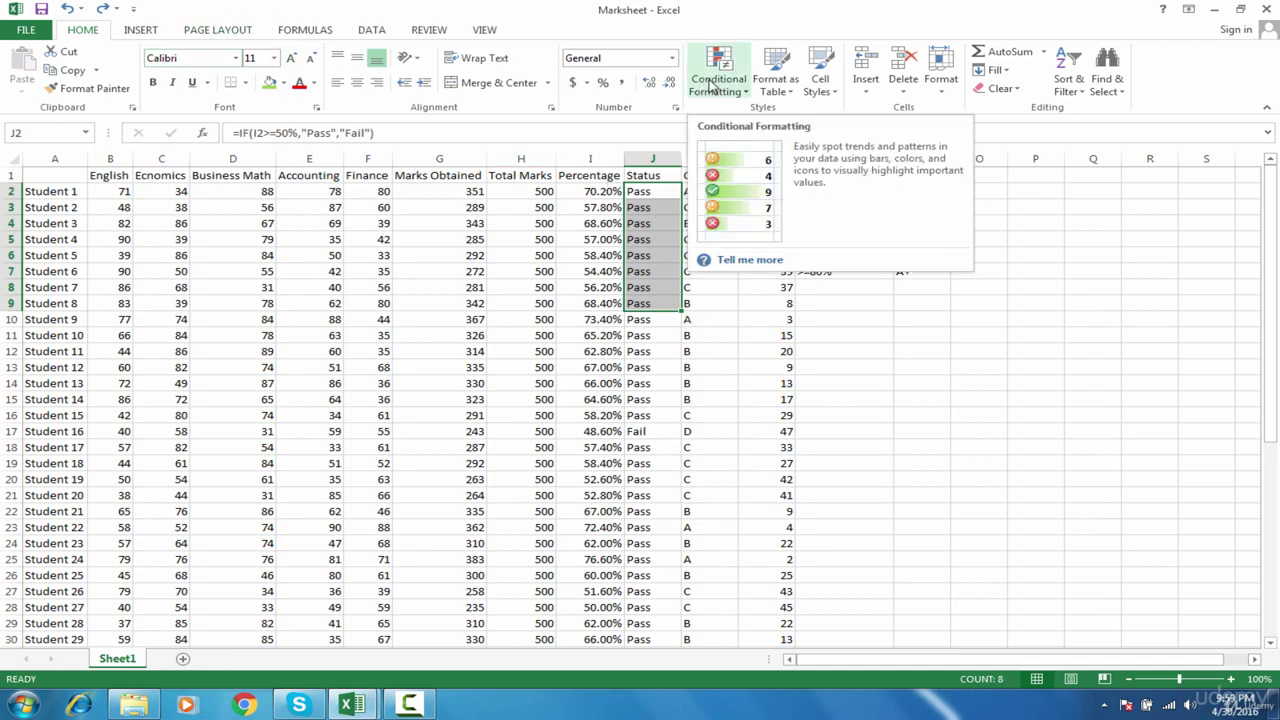
{"action": "left_click", "coordinate": [706, 210]}
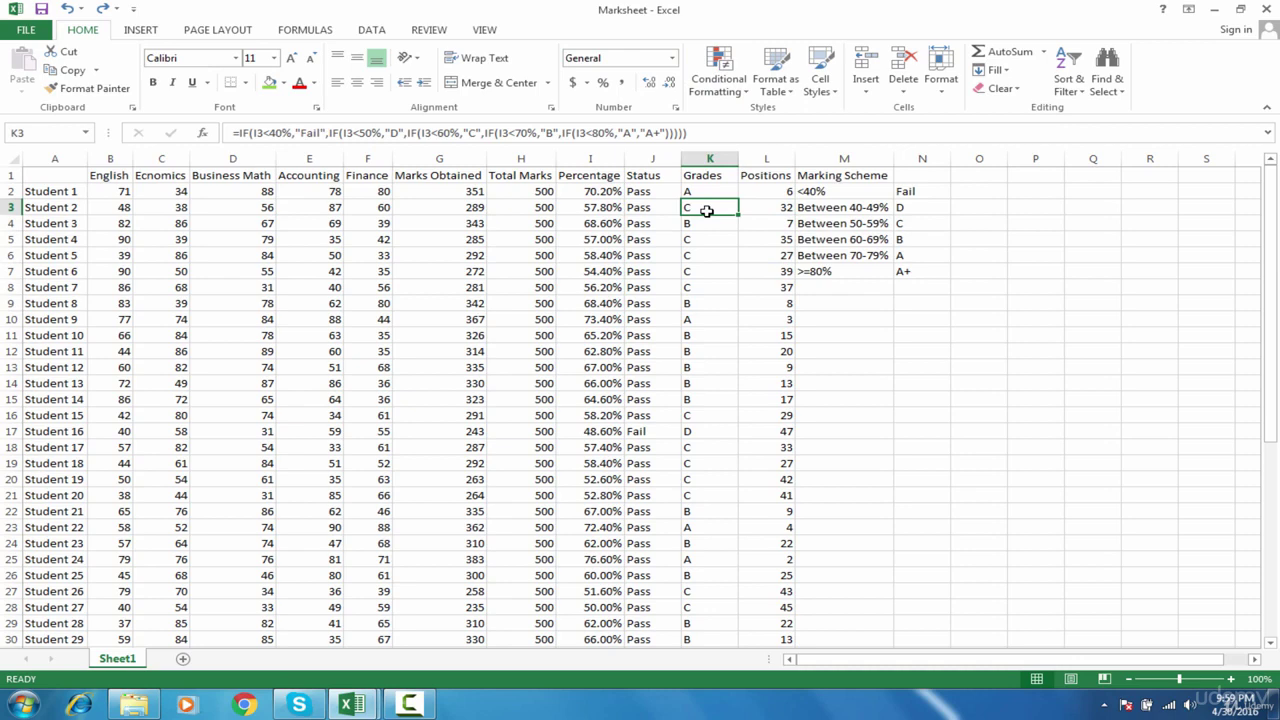
{"action": "left_click", "coordinate": [658, 160]}
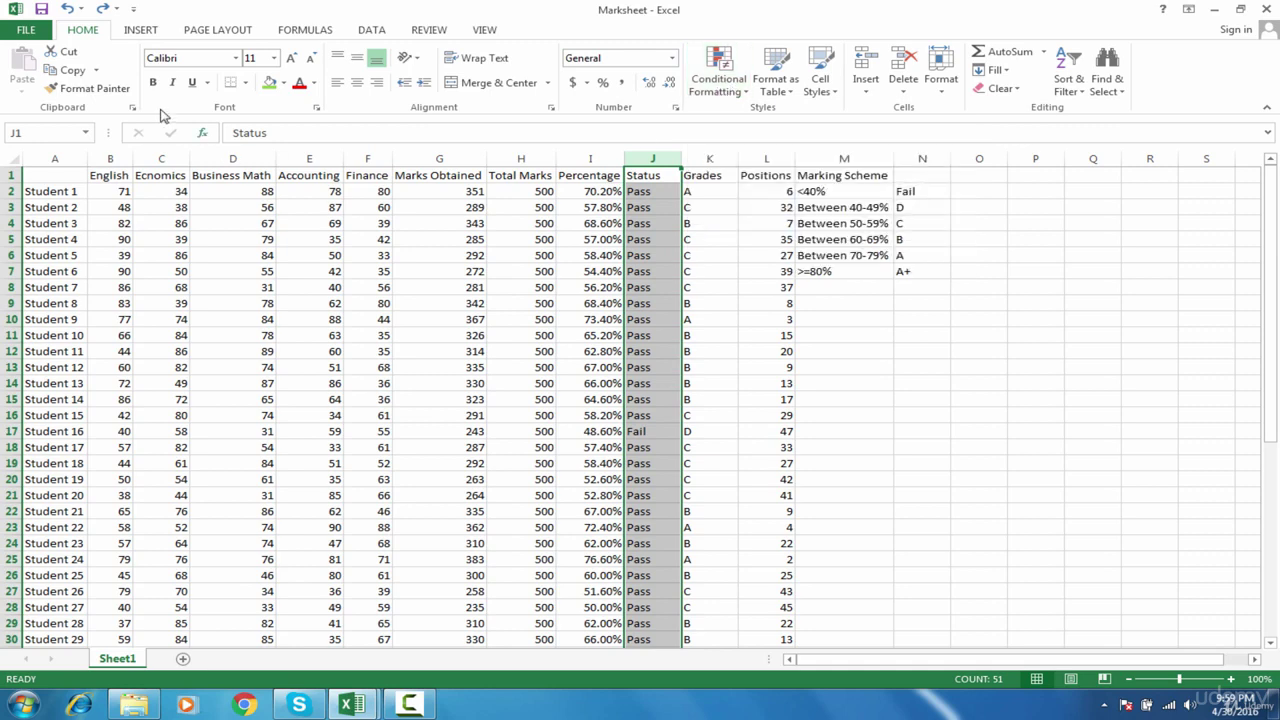
{"action": "left_click", "coordinate": [727, 87]}
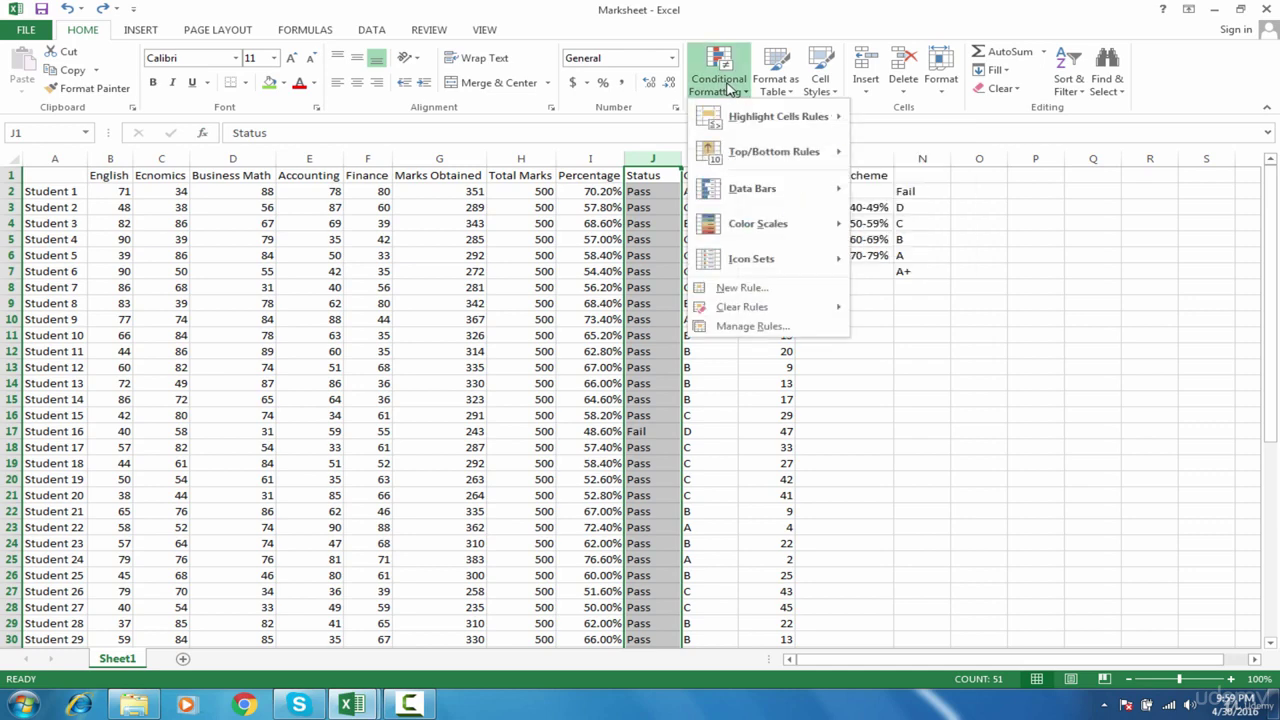
{"action": "mouse_move", "coordinate": [760, 120]}
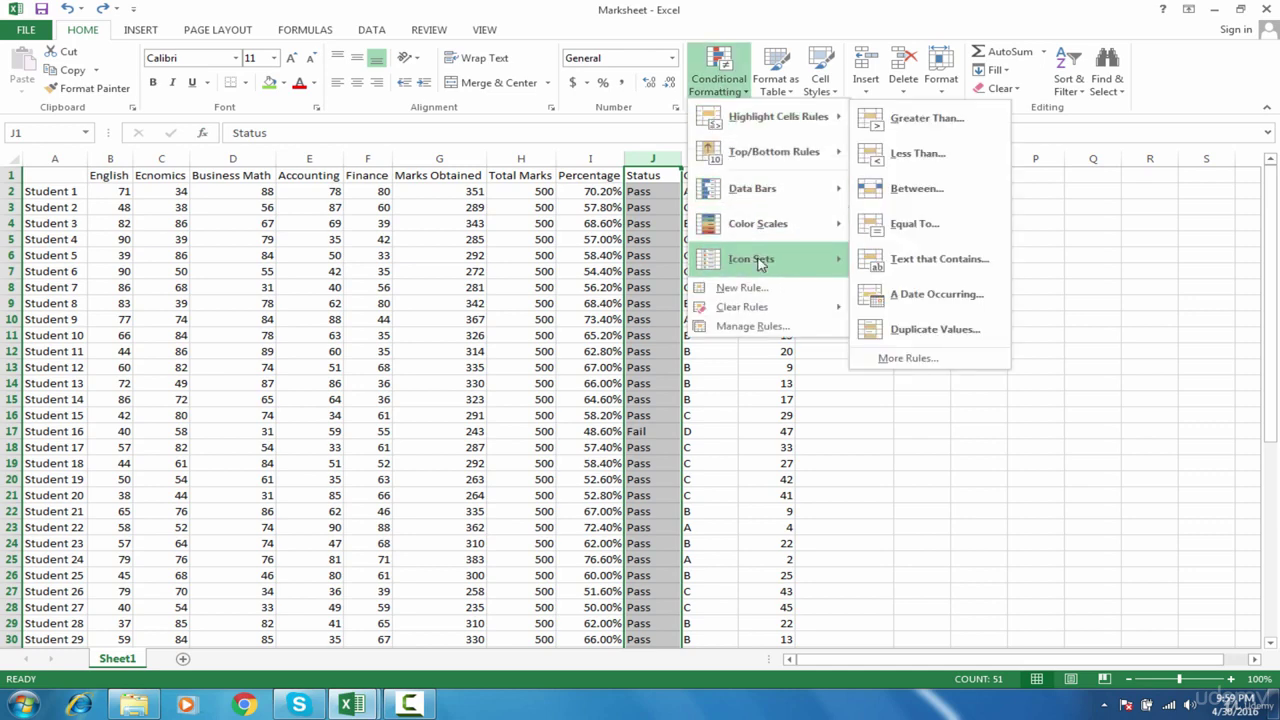
Step: Add an Equal To rule formatting 'Pass' with Green Fill with Dark Green Text
{"action": "left_click", "coordinate": [910, 231]}
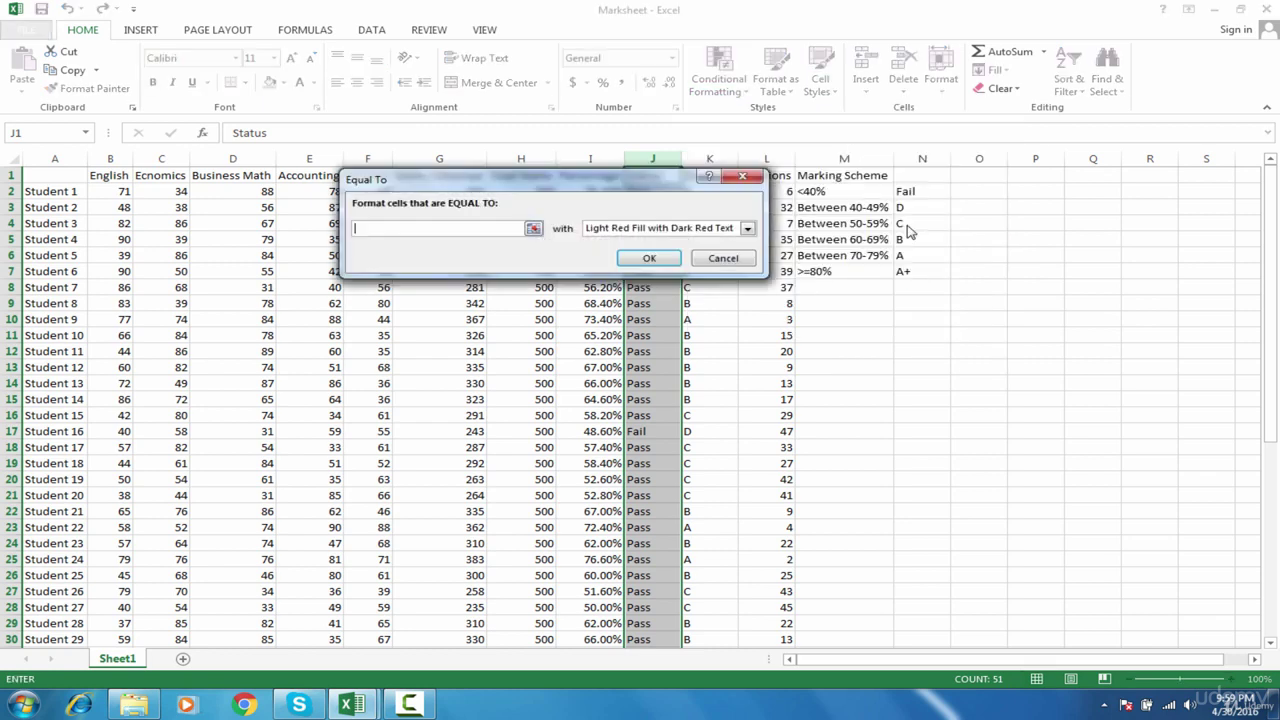
{"action": "left_click_drag", "start_coordinate": [603, 190], "coordinate": [402, 247]}
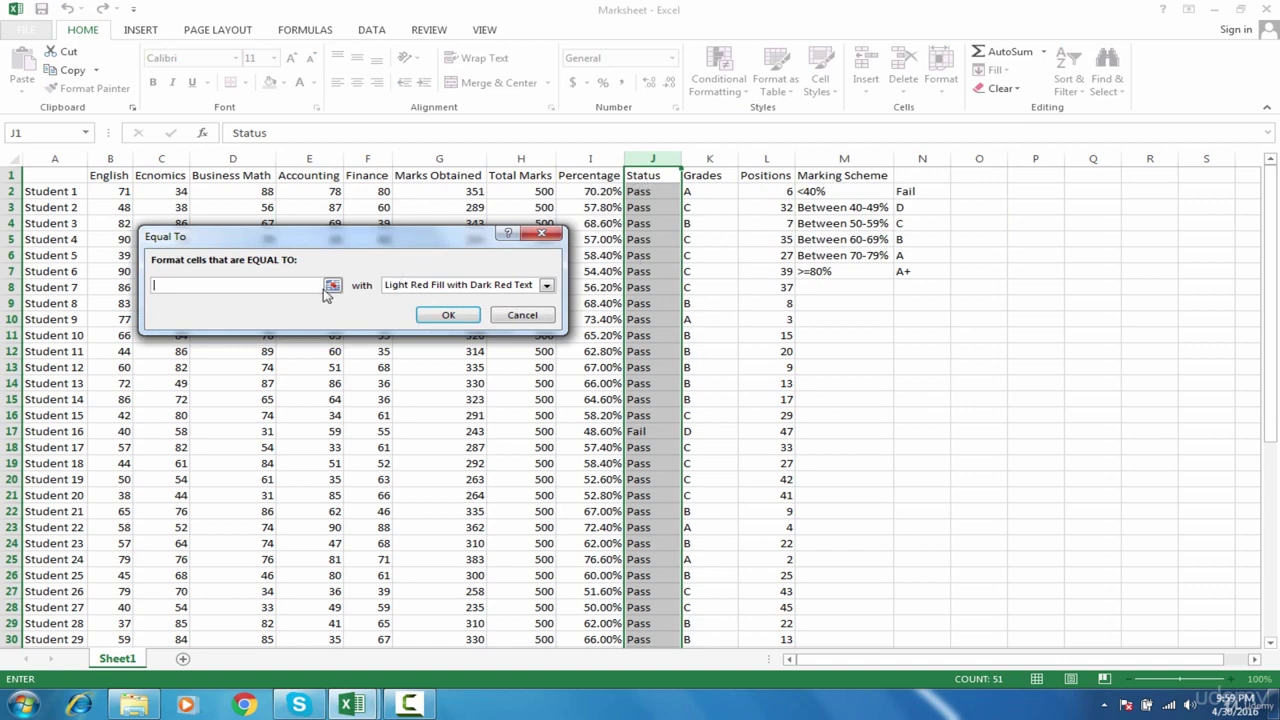
{"action": "type", "text": "Pass"}
{"action": "left_click", "coordinate": [450, 286]}
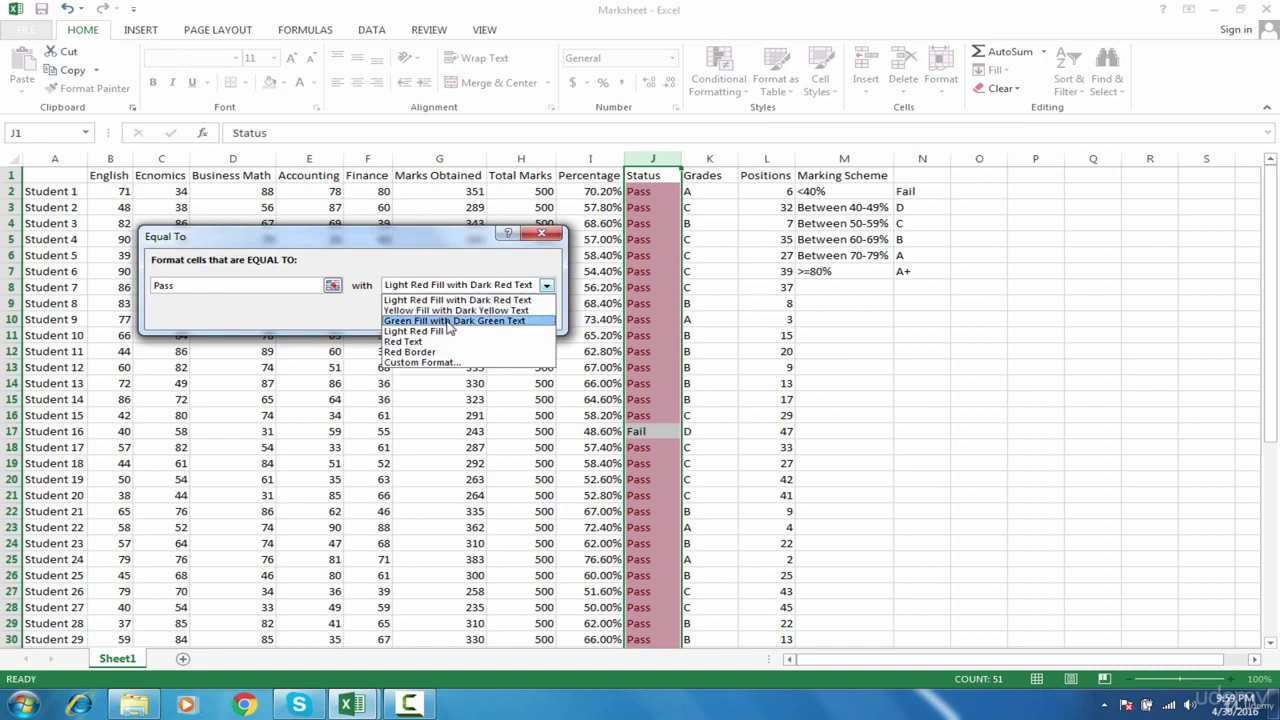
{"action": "left_click", "coordinate": [449, 321]}
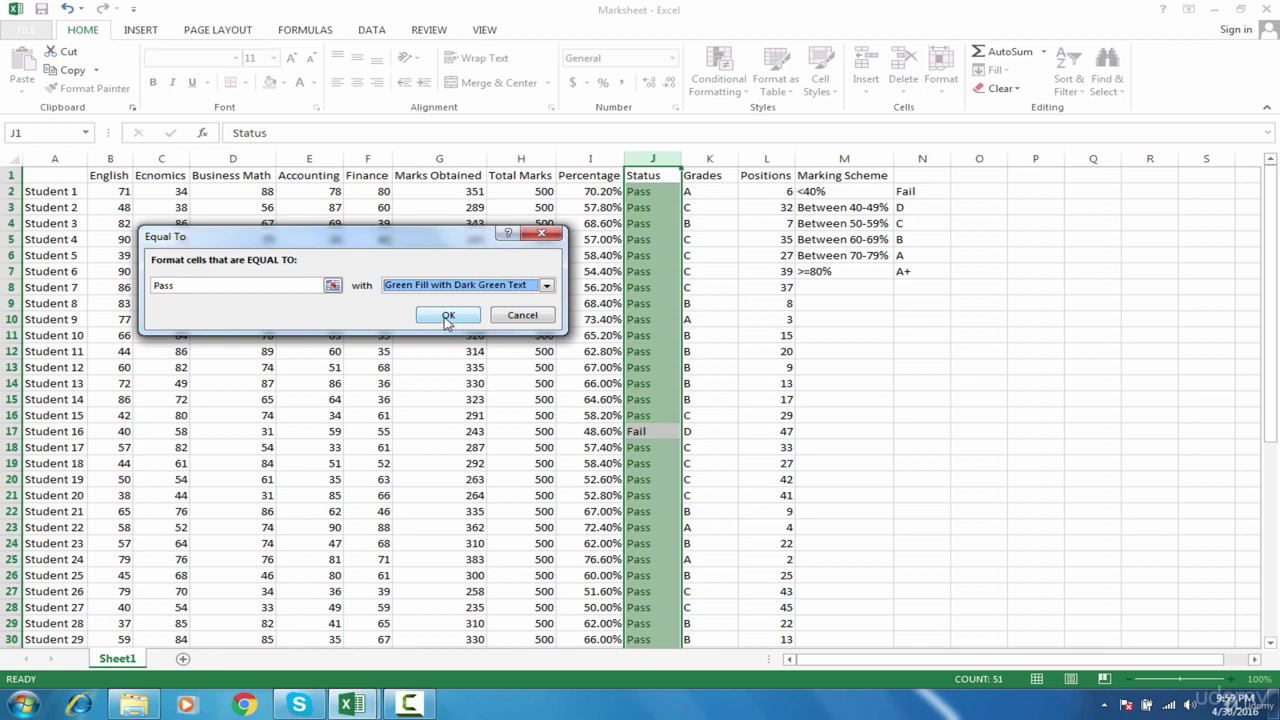
{"action": "left_click", "coordinate": [448, 318]}
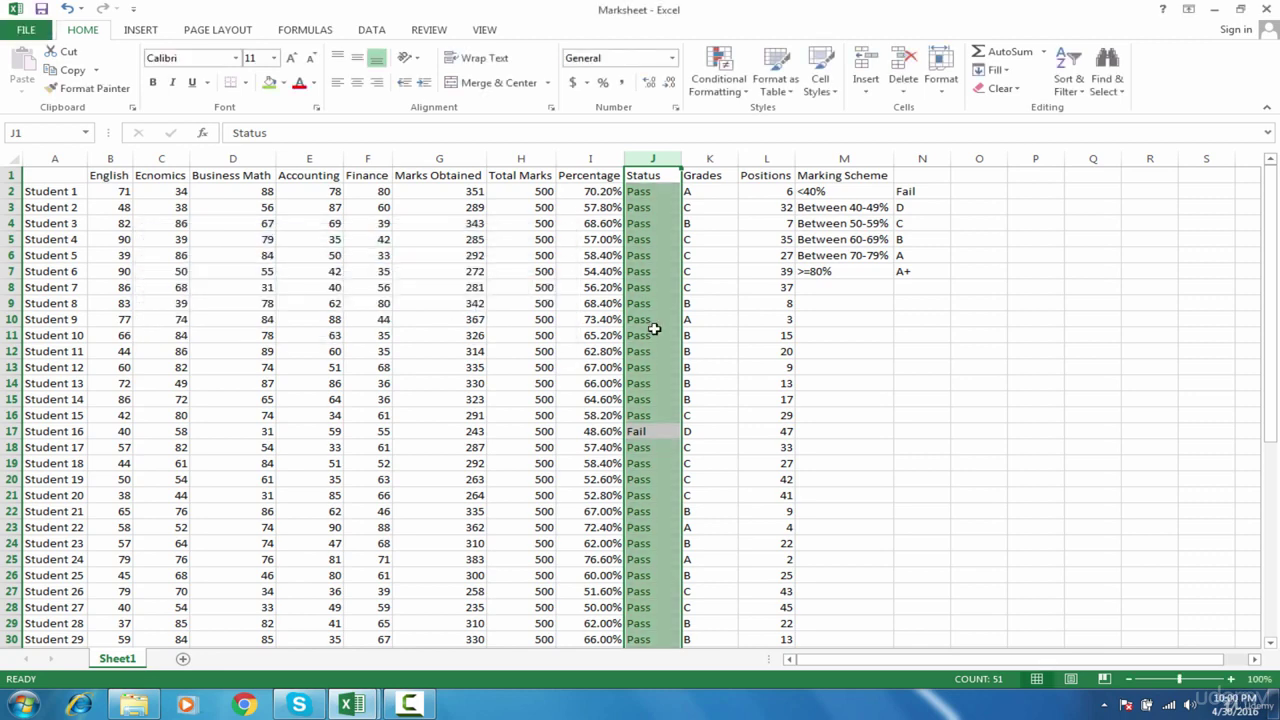
{"action": "left_click", "coordinate": [652, 334]}
{"action": "left_click", "coordinate": [652, 175]}
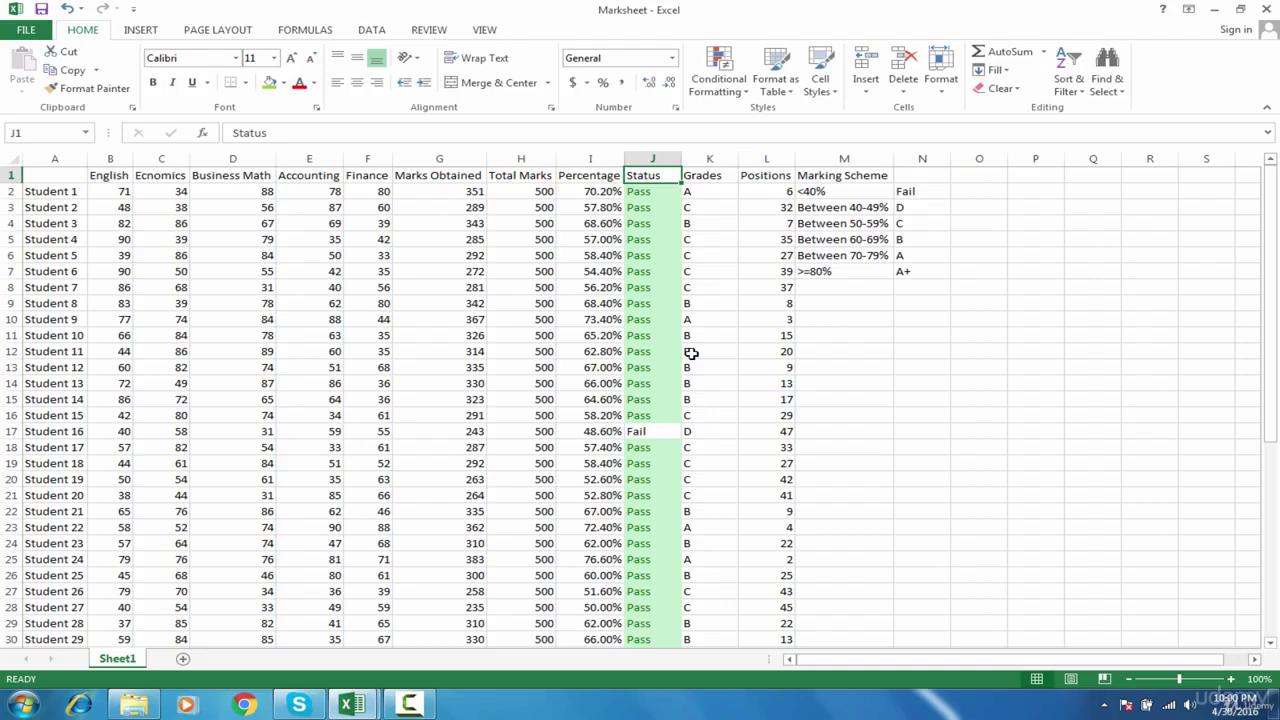
{"action": "key", "text": "Down"}
{"action": "key", "text": "Down"}
{"action": "key", "text": "Down"}
{"action": "key", "text": "Down"}
{"action": "key", "text": "Down"}
{"action": "key", "text": "Down"}
{"action": "key", "text": "Down"}
{"action": "key", "text": "Down"}
{"action": "key", "text": "Down"}
{"action": "key", "text": "Down"}
{"action": "key", "text": "Down"}
{"action": "key", "text": "Down"}
{"action": "key", "text": "Down"}
{"action": "key", "text": "Down"}
{"action": "key", "text": "Down"}
{"action": "key", "text": "Down"}
{"action": "key", "text": "Down"}
{"action": "key", "text": "Down"}
{"action": "key", "text": "Down"}
{"action": "key", "text": "Down"}
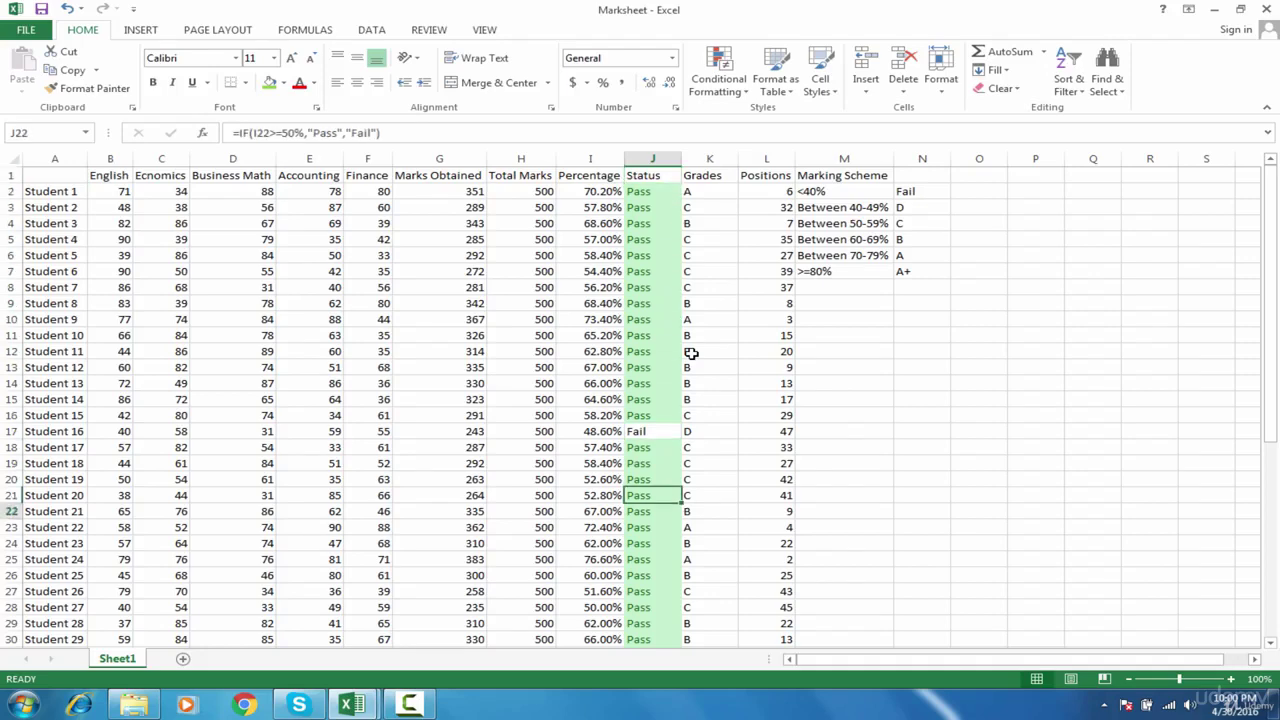
{"action": "key", "text": "Down"}
{"action": "key", "text": "Down"}
{"action": "key", "text": "Down"}
{"action": "key", "text": "Down"}
{"action": "key", "text": "Down"}
{"action": "key", "text": "Down"}
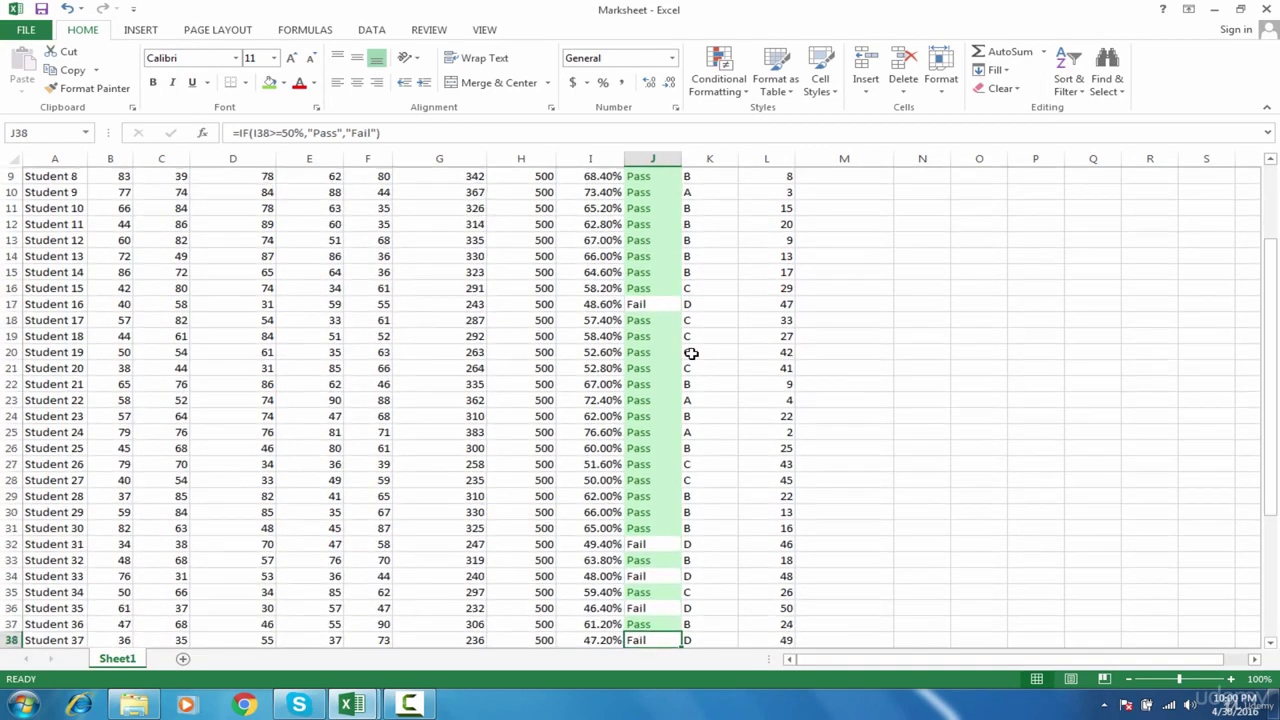
{"action": "key", "text": "Down"}
{"action": "key", "text": "Down"}
{"action": "key", "text": "Down"}
{"action": "key", "text": "Down"}
{"action": "key", "text": "Down"}
{"action": "key", "text": "Down"}
{"action": "key", "text": "Down"}
{"action": "key", "text": "Down"}
{"action": "key", "text": "Down"}
{"action": "key", "text": "Down"}
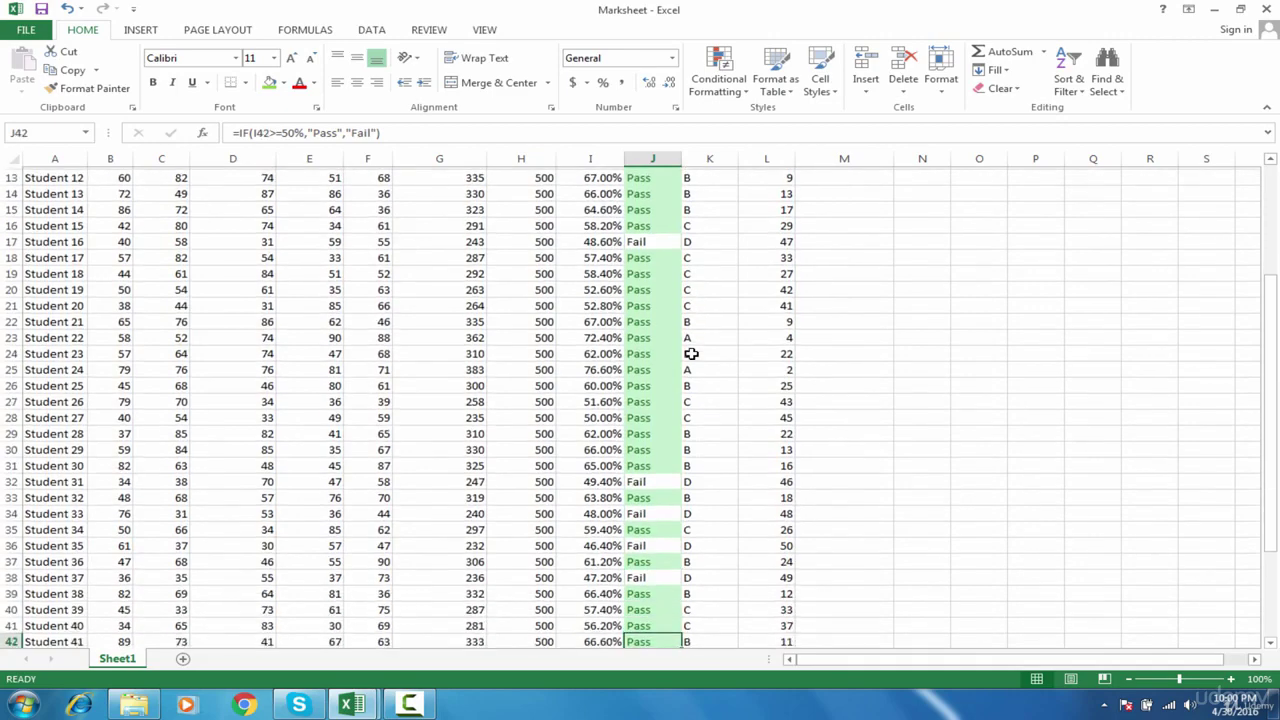
{"action": "key", "text": "Down"}
{"action": "key", "text": "Down"}
{"action": "key", "text": "Down"}
{"action": "key", "text": "Down"}
{"action": "key", "text": "Down"}
{"action": "key", "text": "Down"}
{"action": "key", "text": "Down"}
{"action": "key", "text": "Down"}
{"action": "key", "text": "Down"}
{"action": "key", "text": "Down"}
{"action": "key", "text": "Down"}
{"action": "key", "text": "Down"}
{"action": "key", "text": "Down"}
{"action": "key", "text": "Down"}
{"action": "key", "text": "Down"}
{"action": "key", "text": "Down"}
{"action": "key", "text": "Down"}
{"action": "key", "text": "Down"}
{"action": "key", "text": "Down"}
{"action": "key", "text": "Down"}
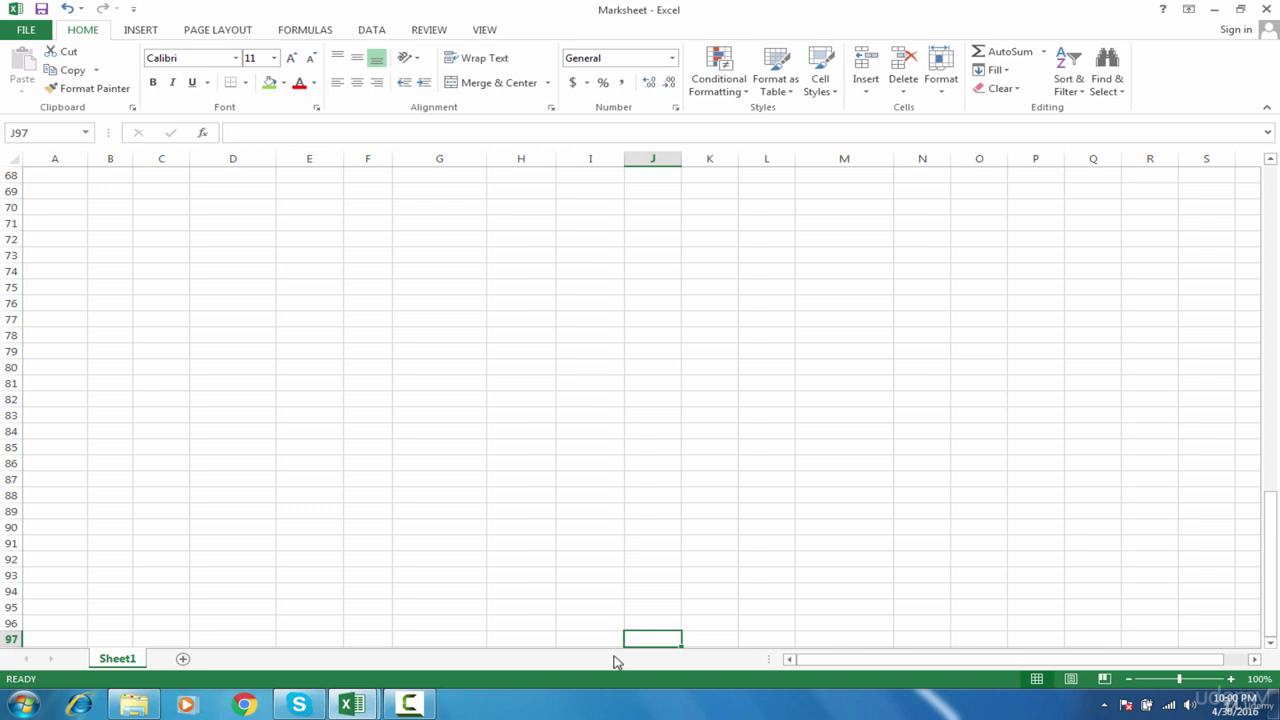
{"action": "type", "text": "Pass"}
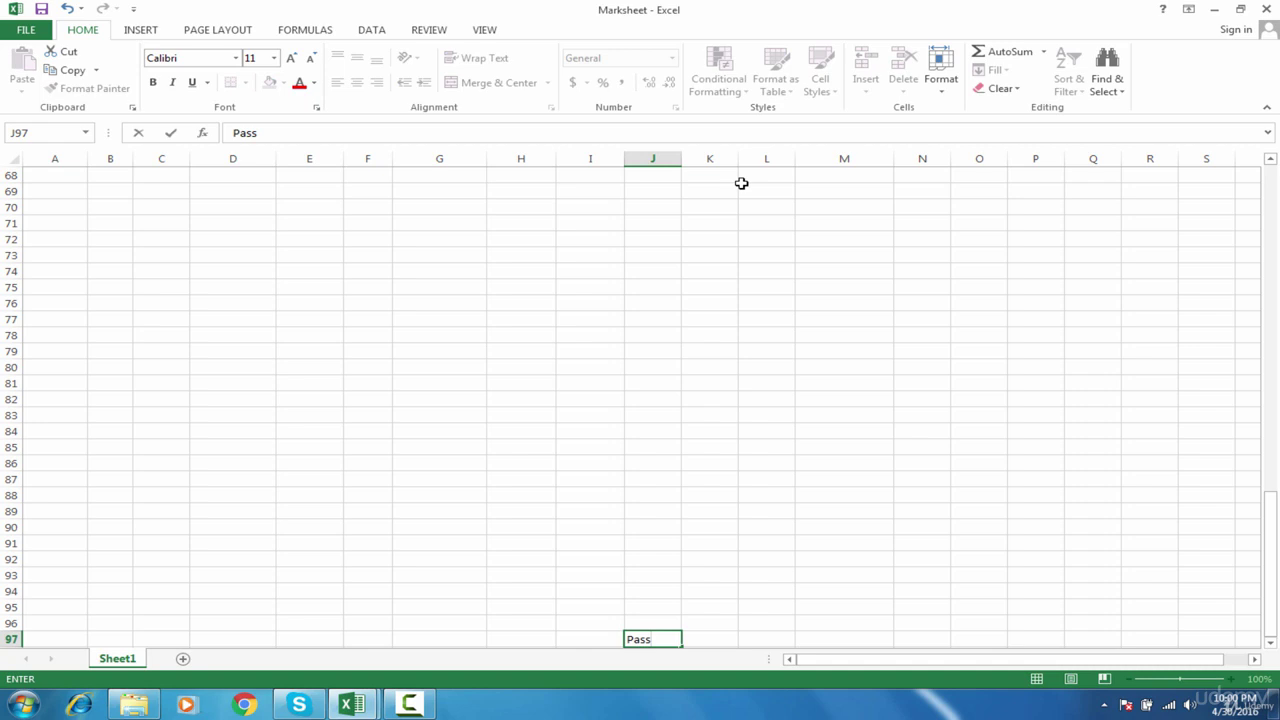
{"action": "key", "text": "Return"}
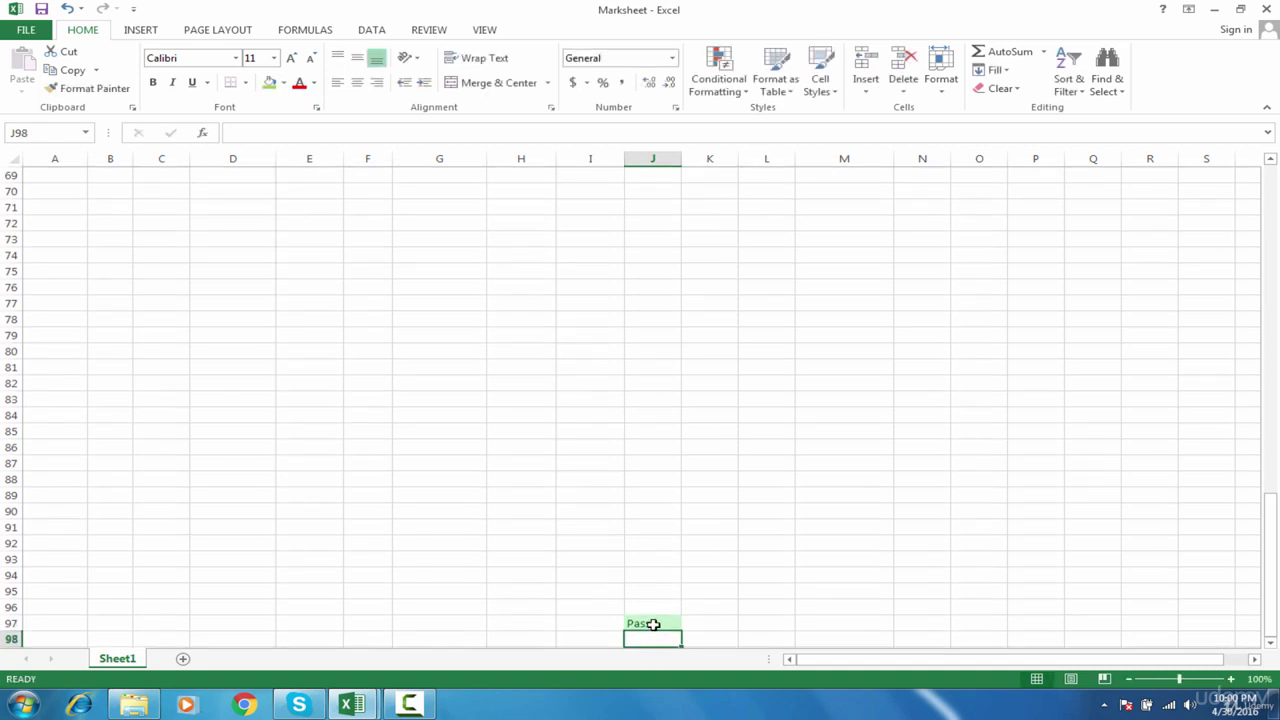
{"action": "left_click", "coordinate": [652, 624]}
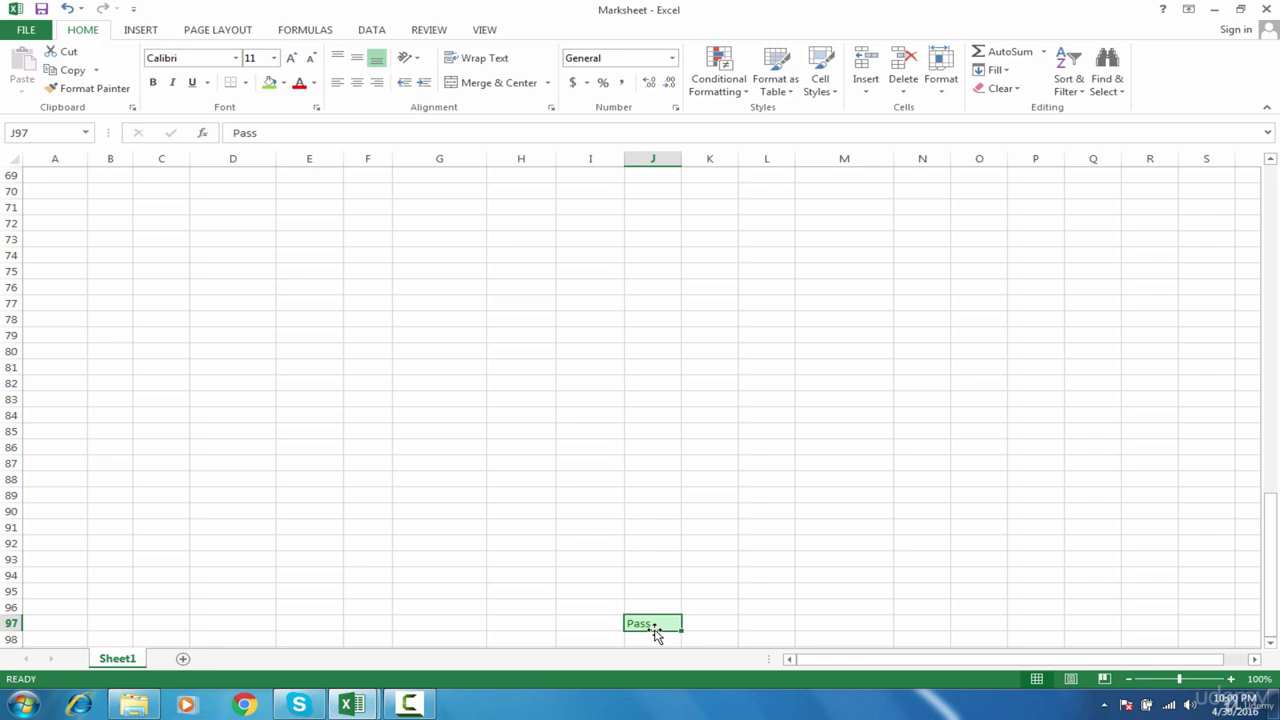
{"action": "key", "text": "Delete"}
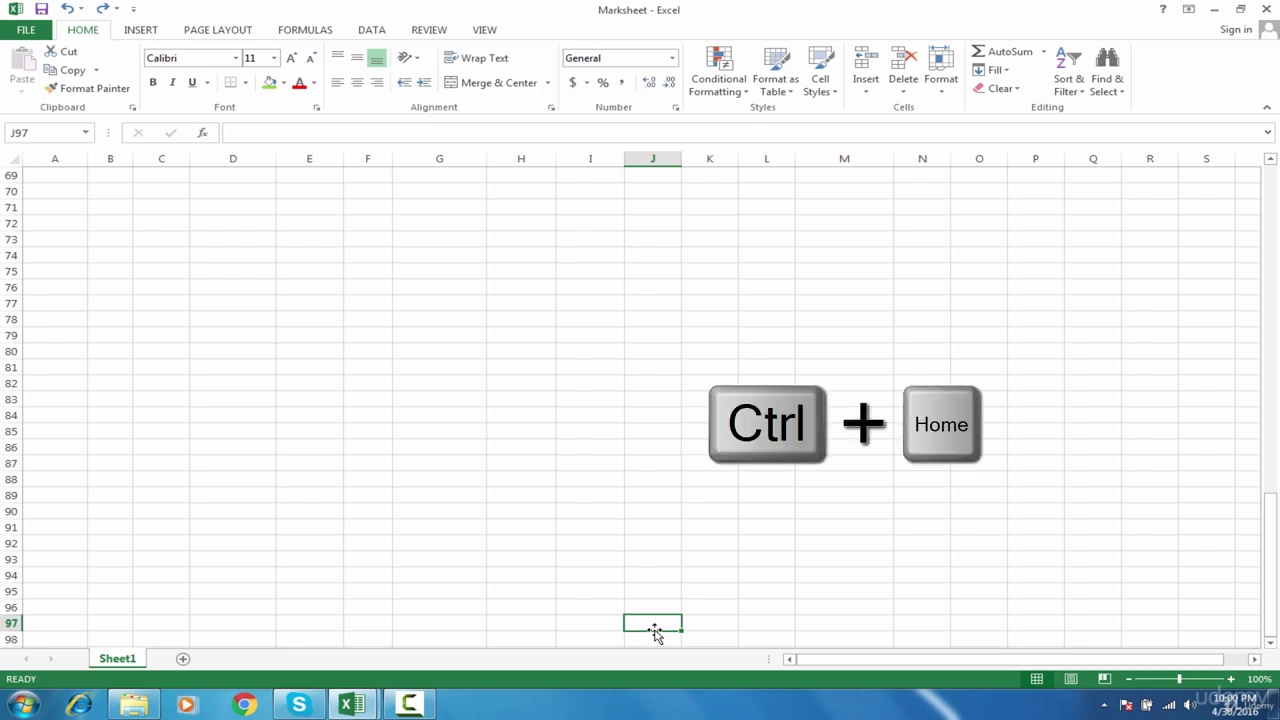
{"action": "key", "text": "ctrl+Home"}
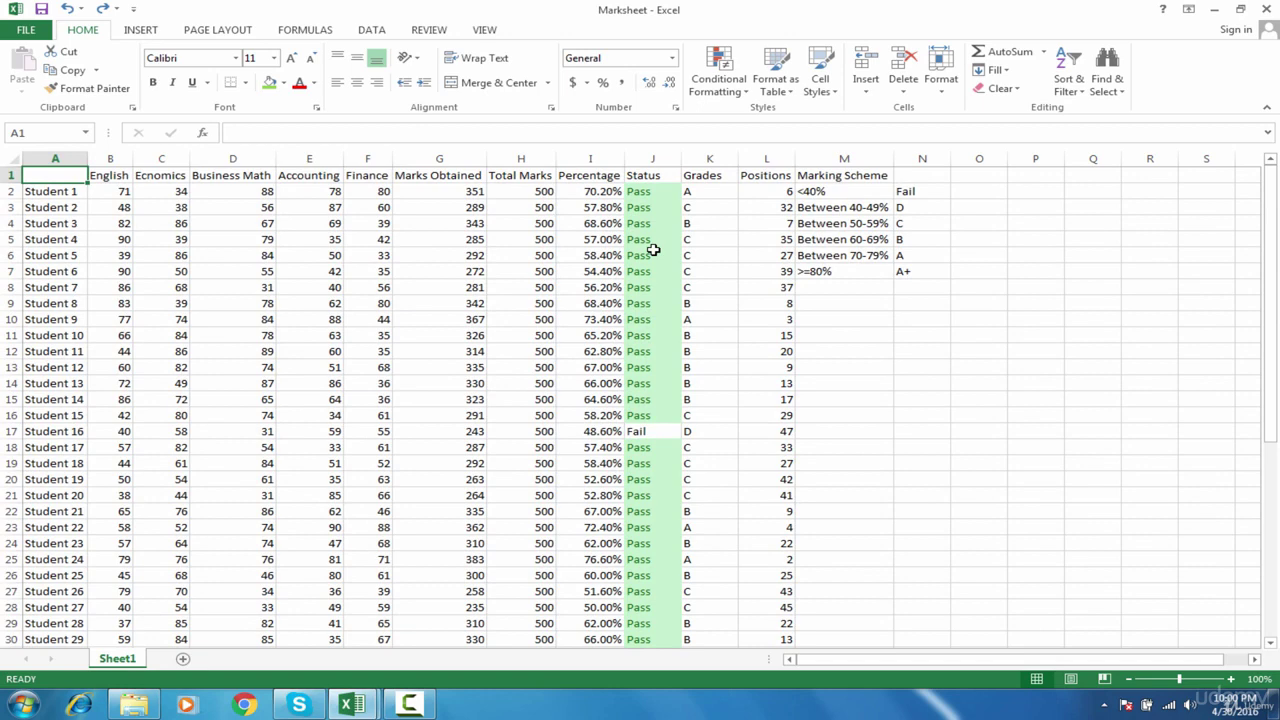
Step: Add an Equal To rule on column J giving 'Fail' Light Red Fill with Dark Red Text
{"action": "left_click", "coordinate": [656, 160]}
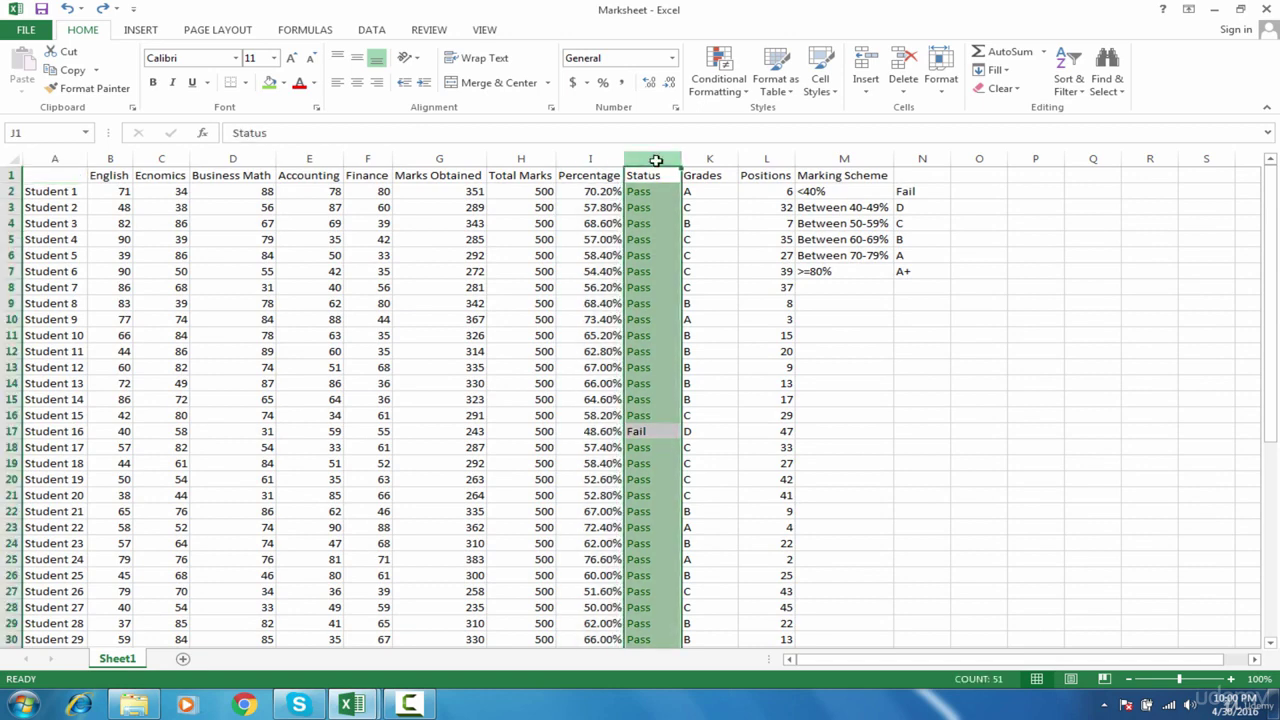
{"action": "left_click", "coordinate": [714, 95]}
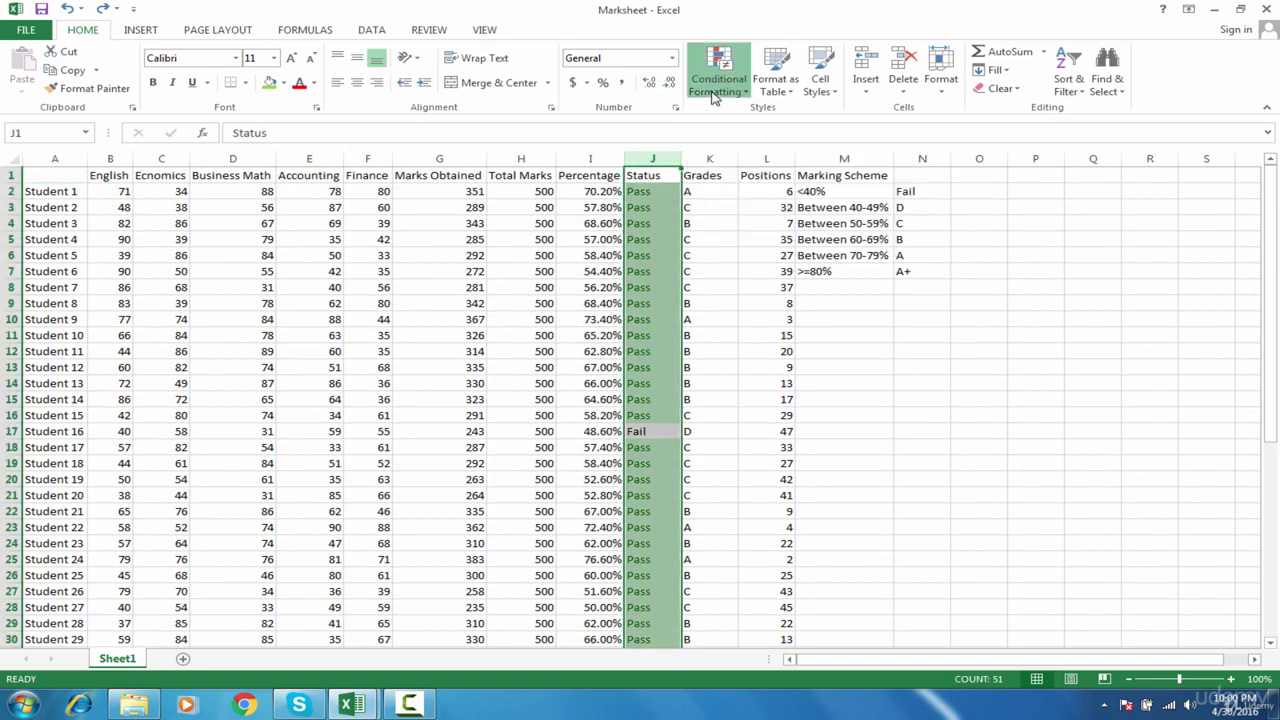
{"action": "mouse_move", "coordinate": [750, 117]}
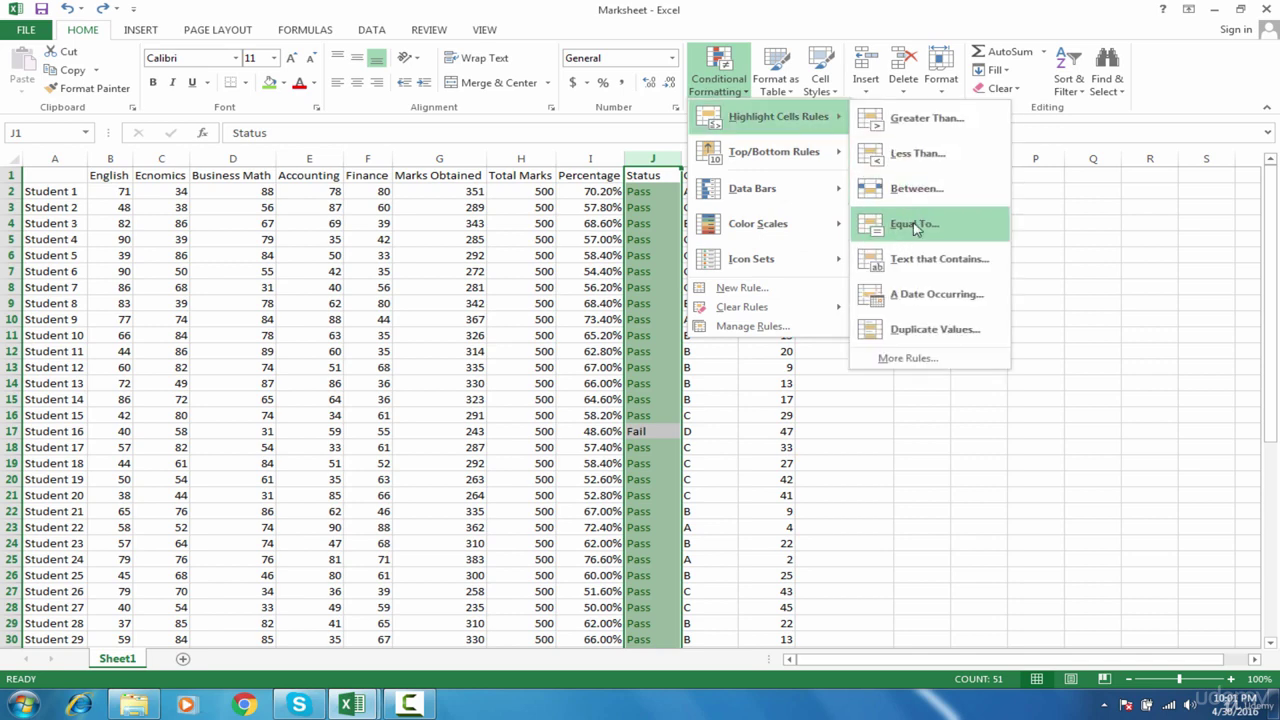
{"action": "left_click", "coordinate": [914, 226]}
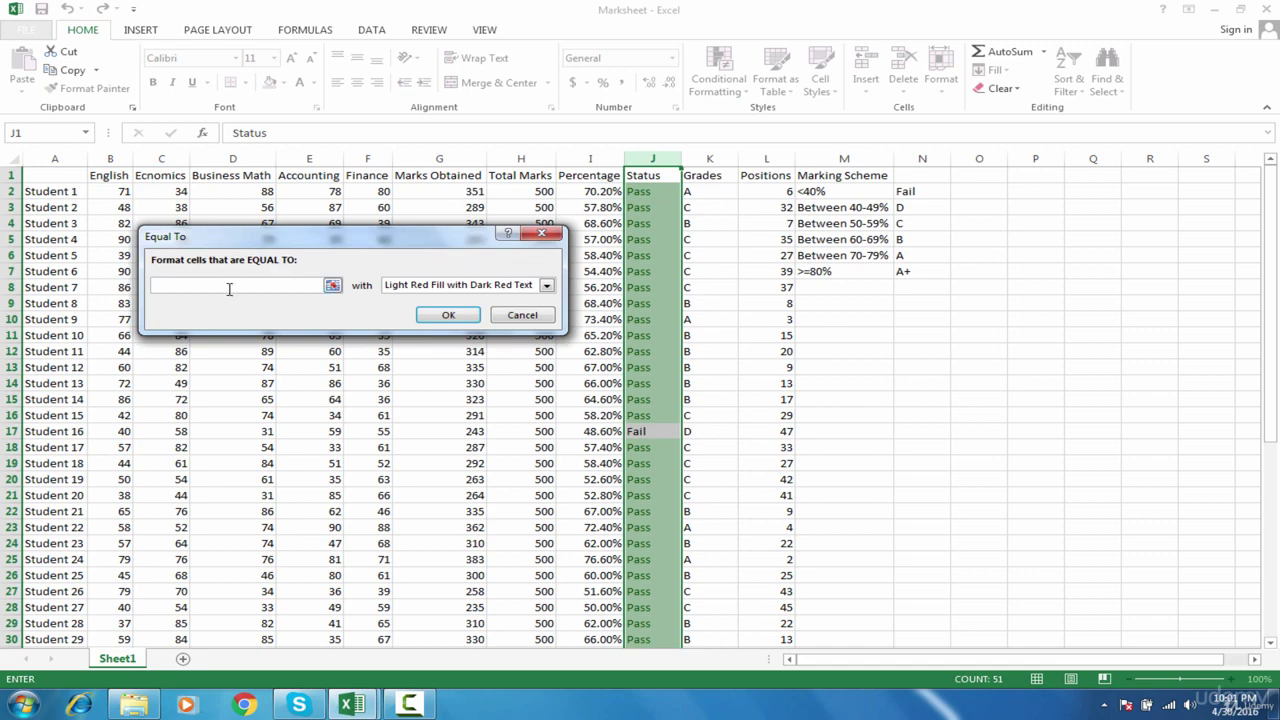
{"action": "type", "text": "Fail"}
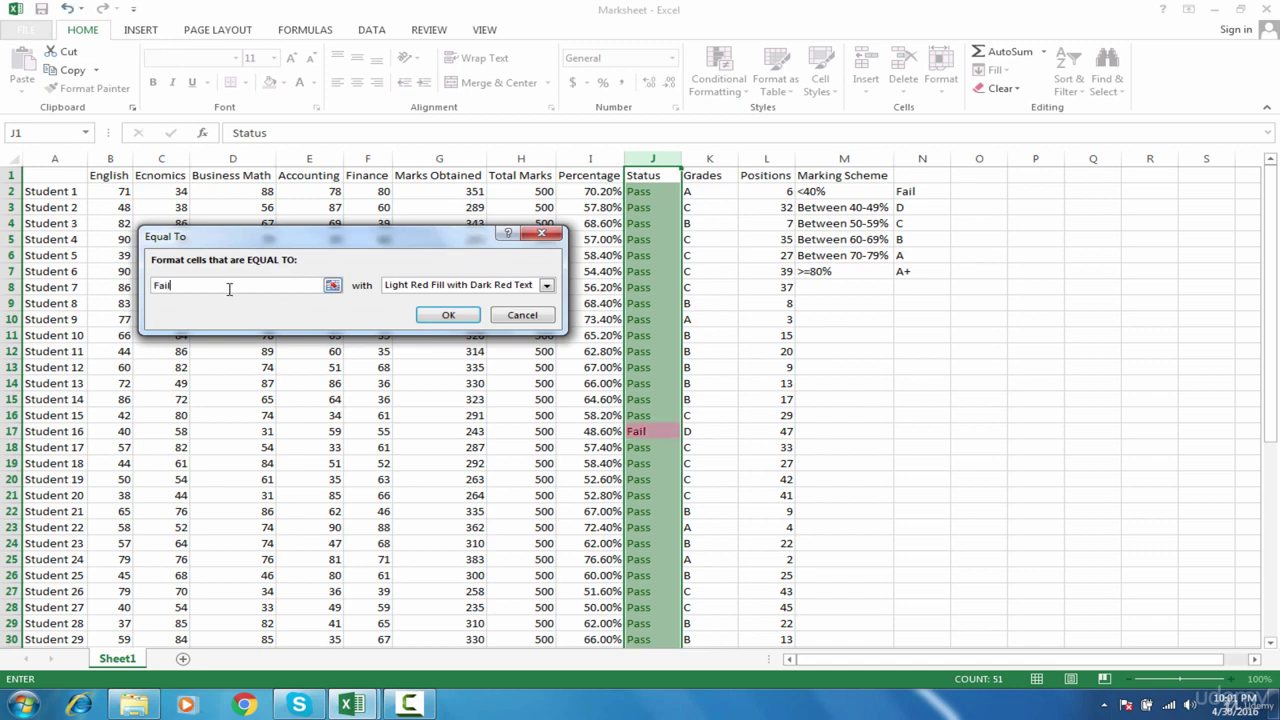
{"action": "left_click", "coordinate": [448, 316]}
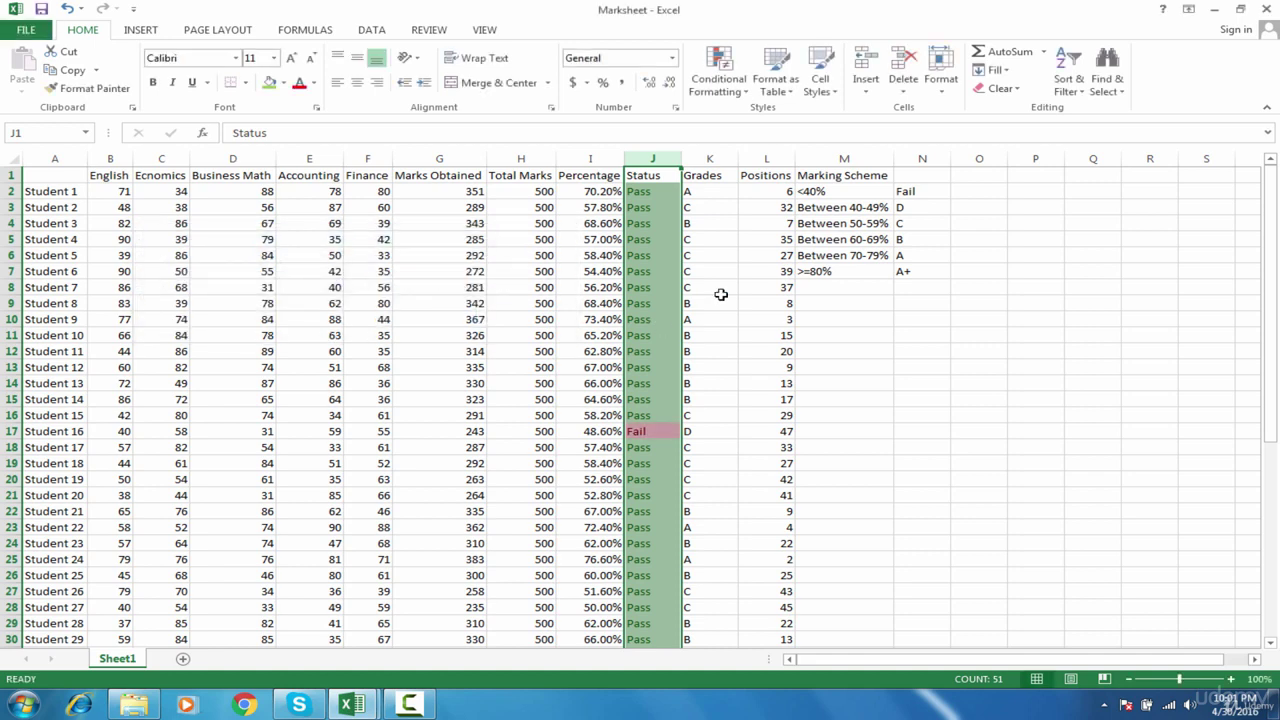
Step: Check the grade formula in K5 and select the whole Grades column K
{"action": "left_click", "coordinate": [720, 239]}
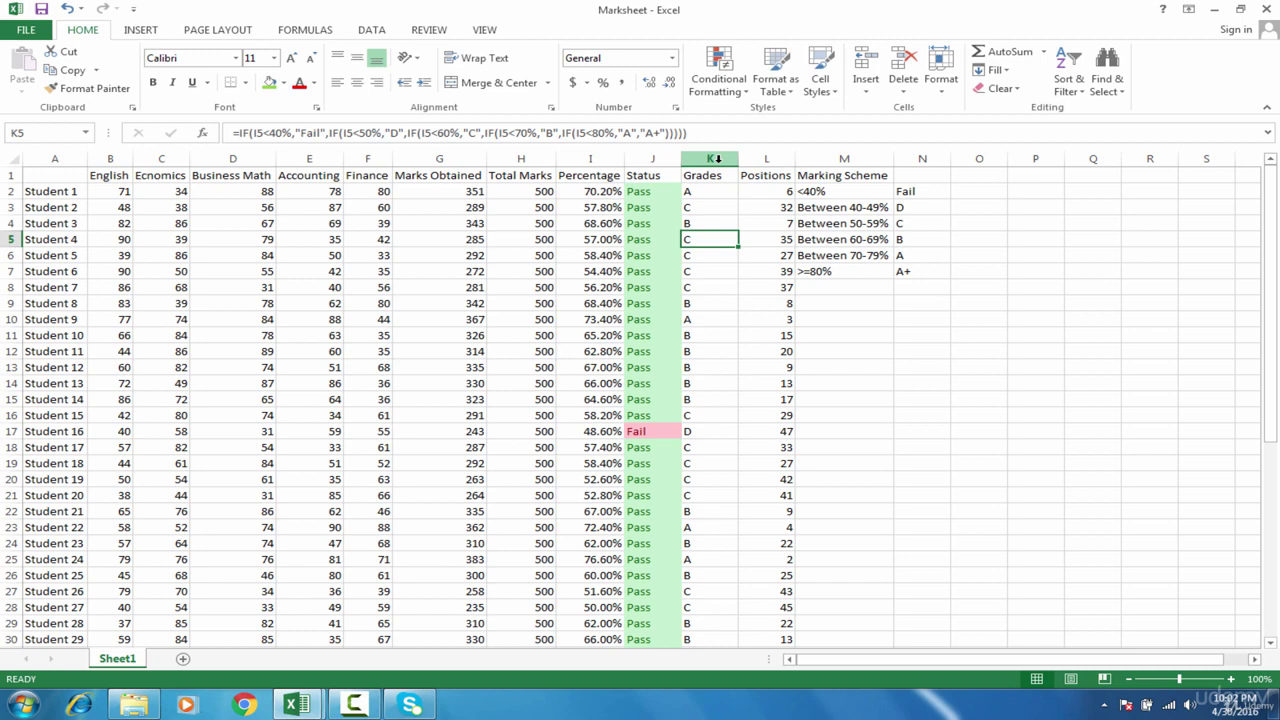
{"action": "left_click", "coordinate": [717, 158]}
{"action": "left_click", "coordinate": [718, 85]}
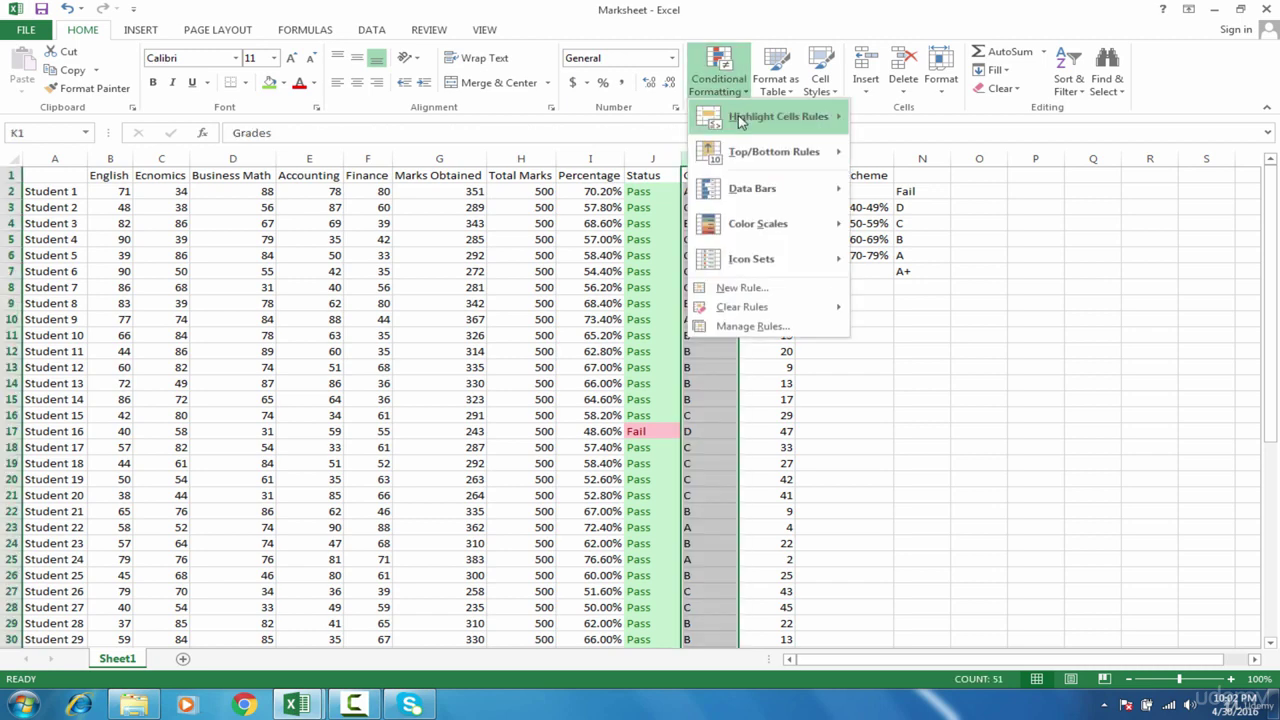
Step: Add an Equal To rule giving grade A Green Fill with Dark Green Text
{"action": "mouse_move", "coordinate": [742, 118]}
{"action": "left_click", "coordinate": [900, 224]}
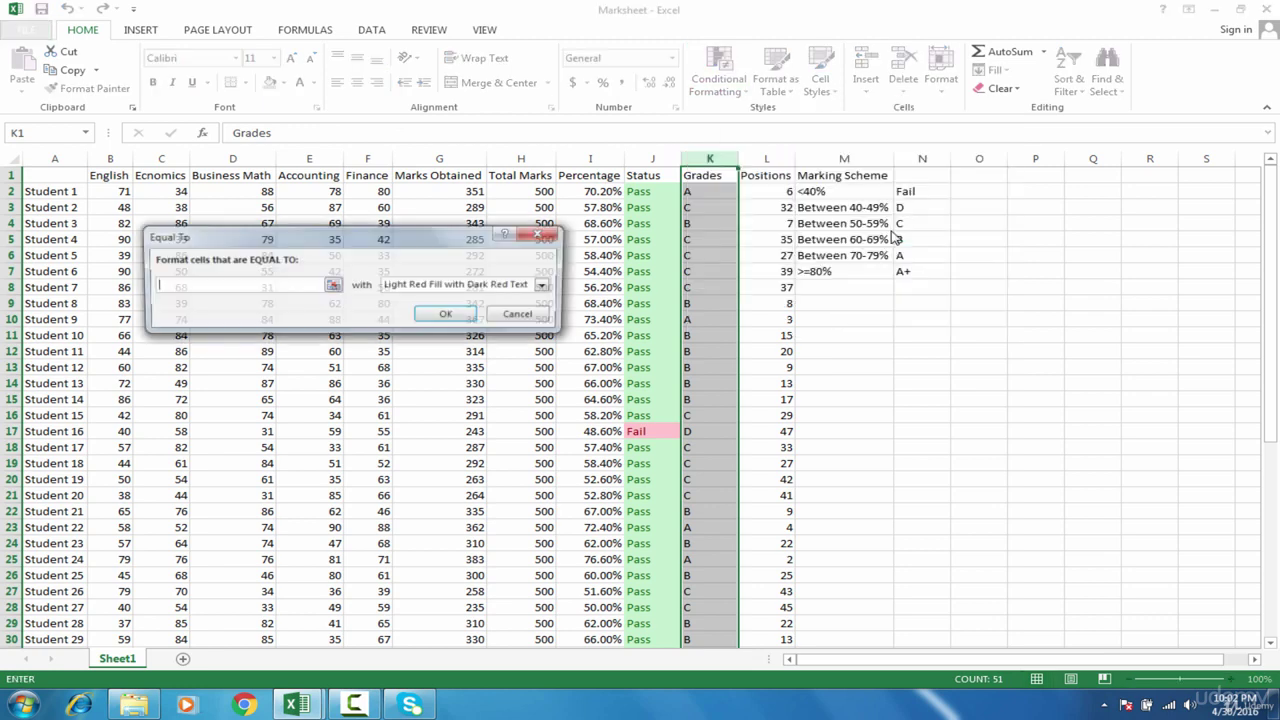
{"action": "type", "text": "A"}
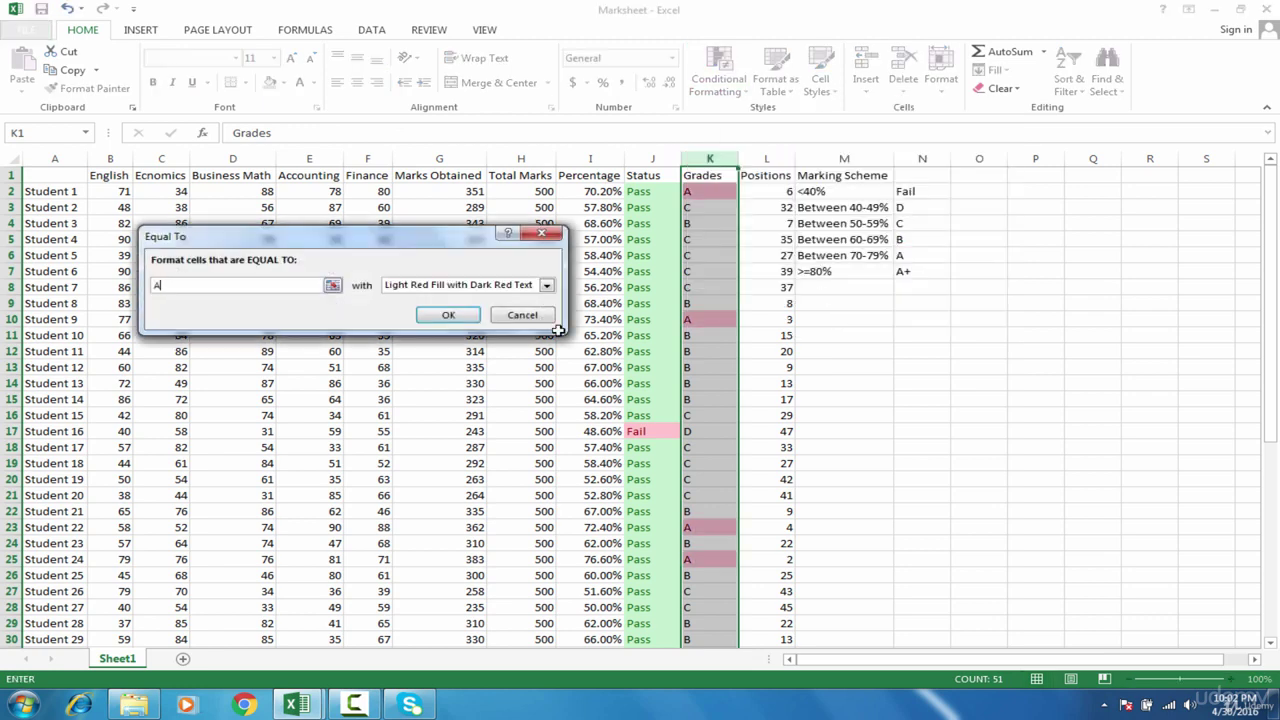
{"action": "left_click", "coordinate": [527, 288]}
{"action": "left_click", "coordinate": [519, 321]}
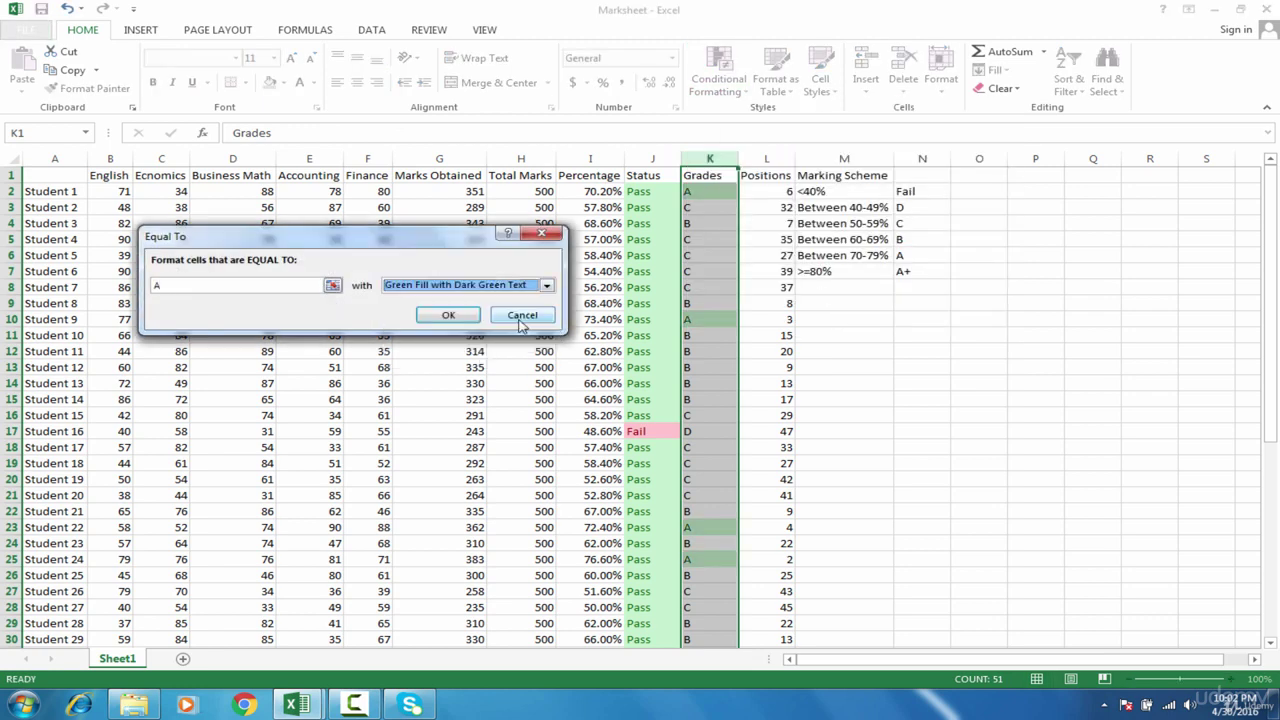
{"action": "left_click", "coordinate": [469, 320]}
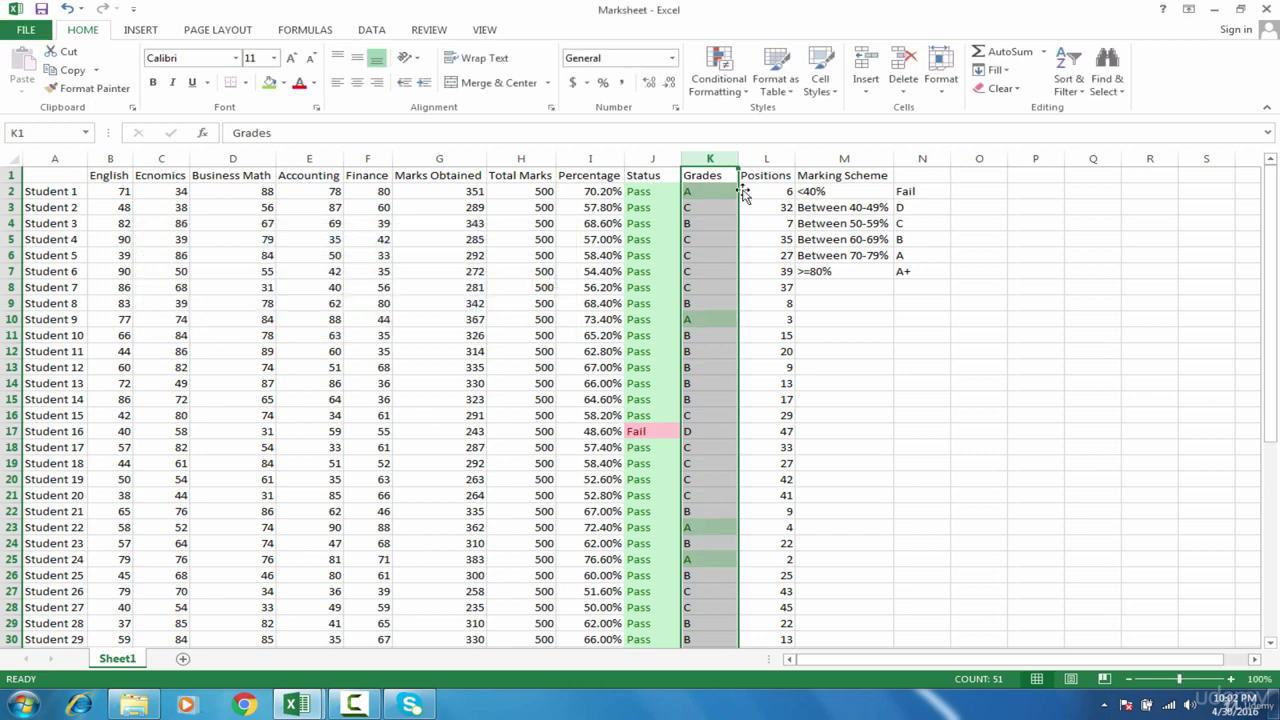
Step: Add an Equal To rule giving grade B Yellow Fill with Dark Yellow Text
{"action": "left_click", "coordinate": [731, 88]}
{"action": "mouse_move", "coordinate": [795, 116]}
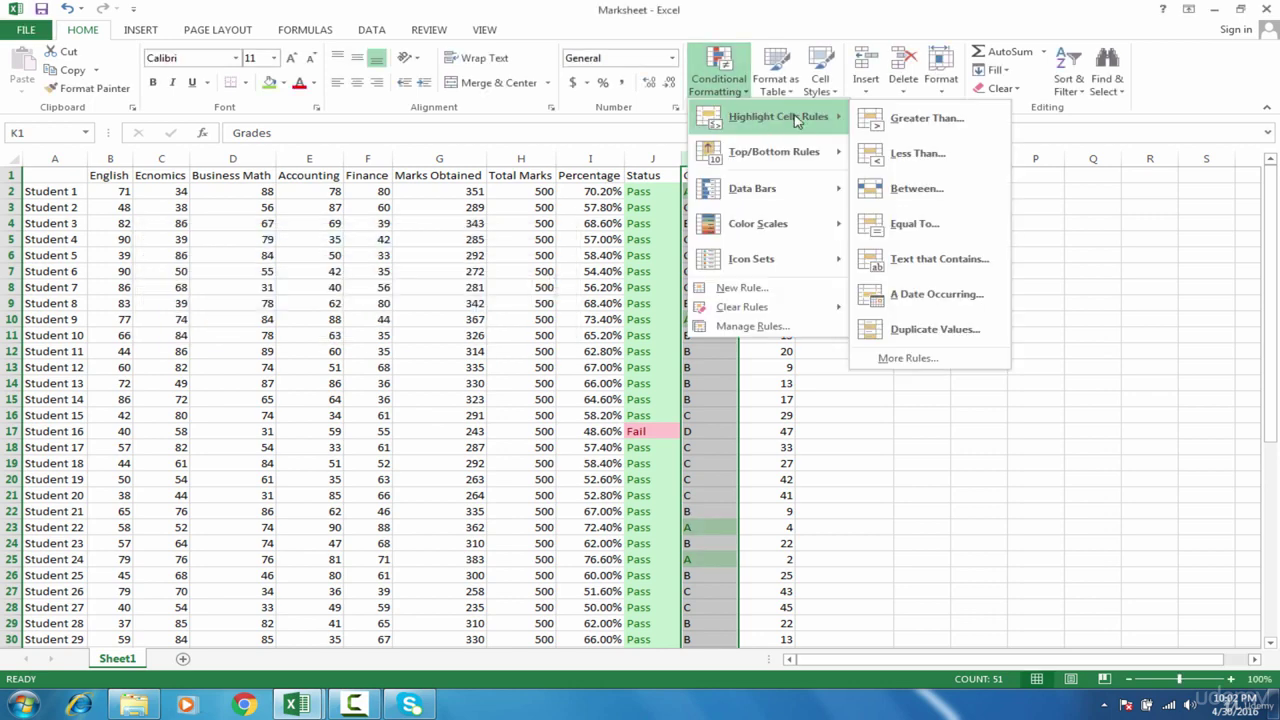
{"action": "left_click", "coordinate": [898, 231]}
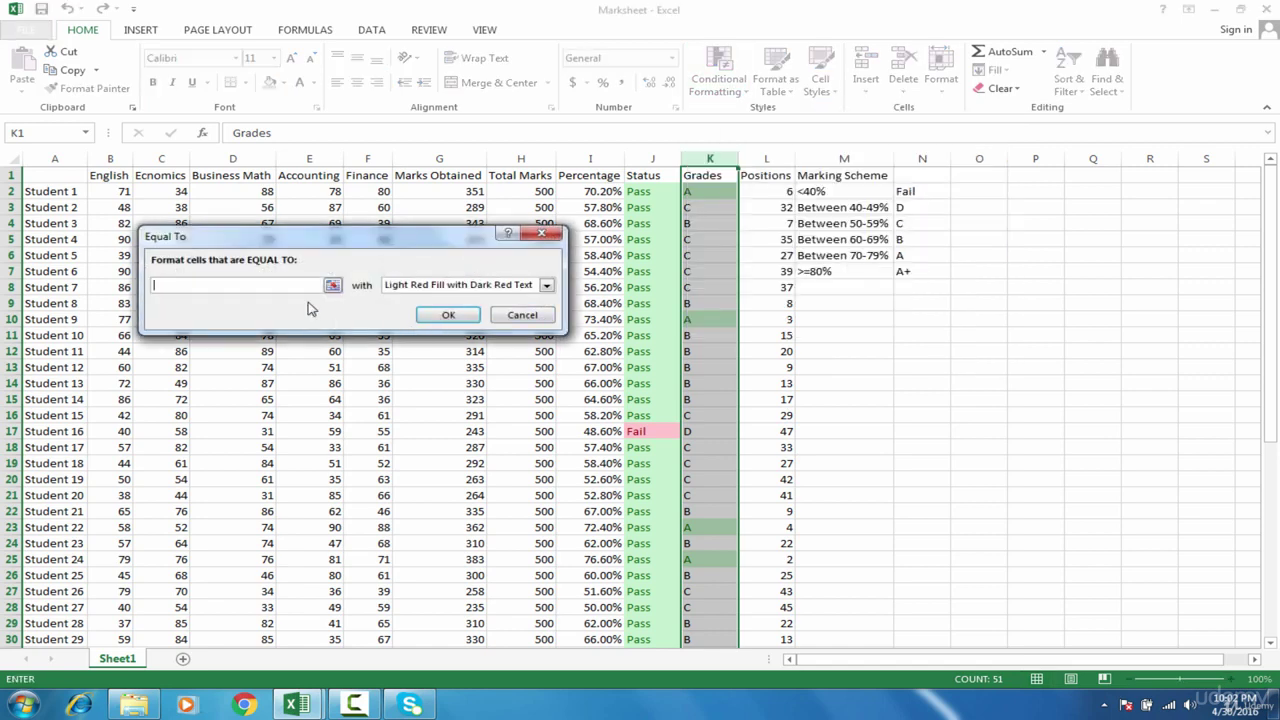
{"action": "type", "text": "B"}
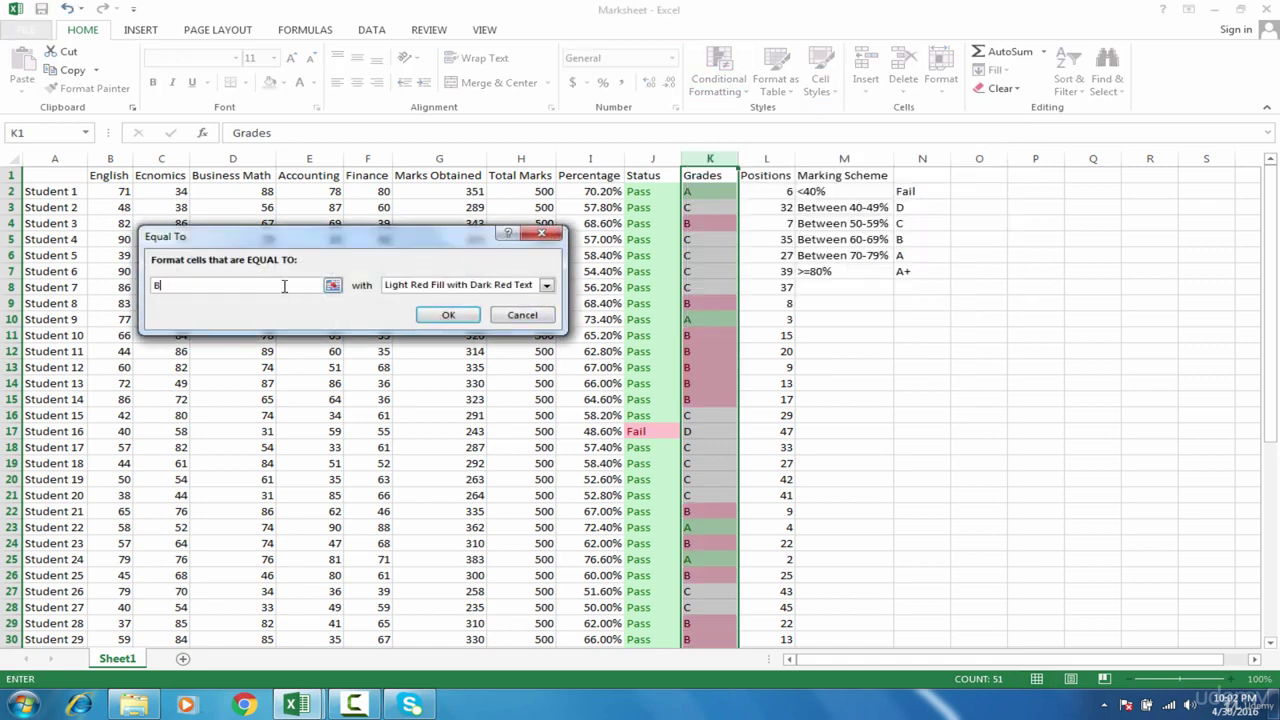
{"action": "left_click", "coordinate": [536, 286]}
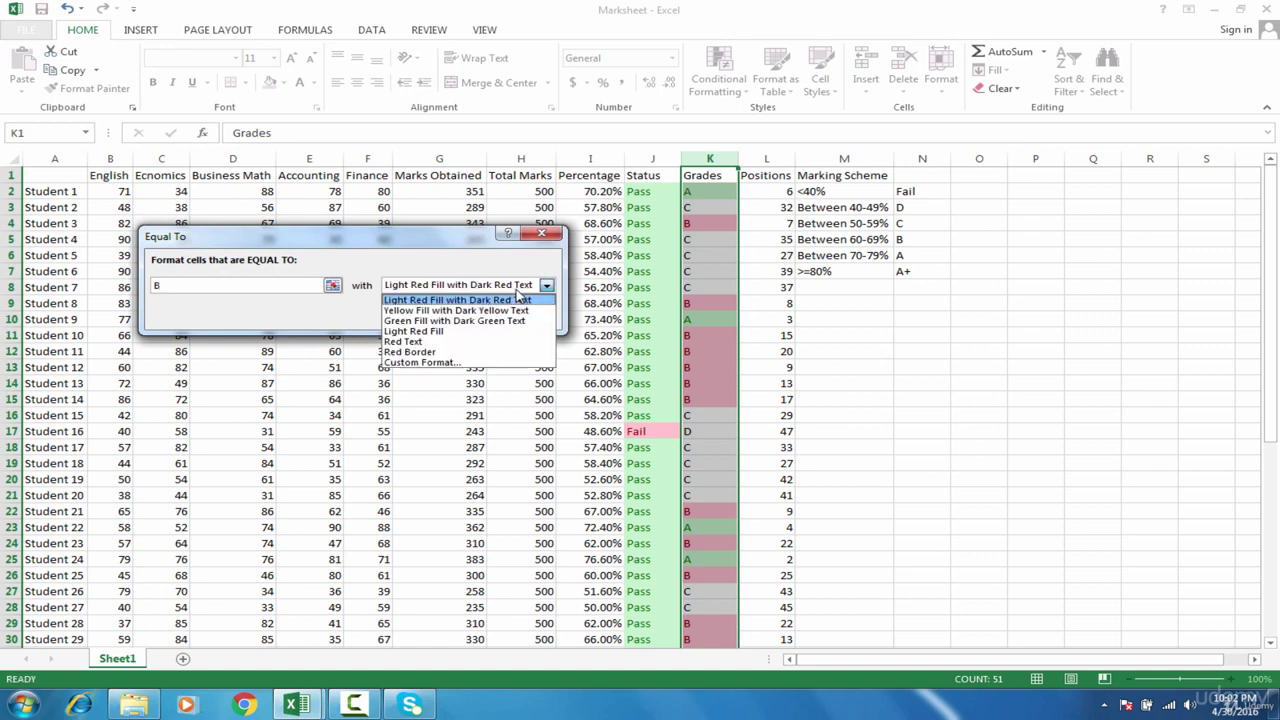
{"action": "left_click", "coordinate": [508, 311]}
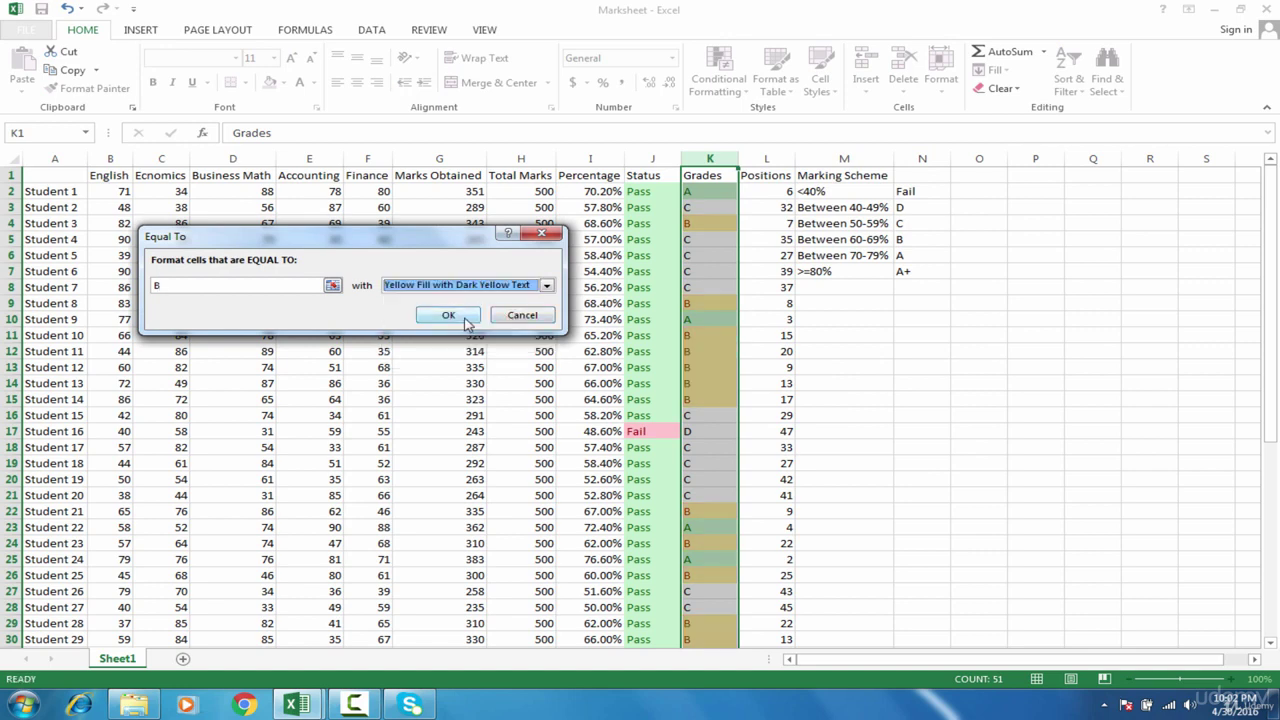
{"action": "left_click", "coordinate": [448, 315]}
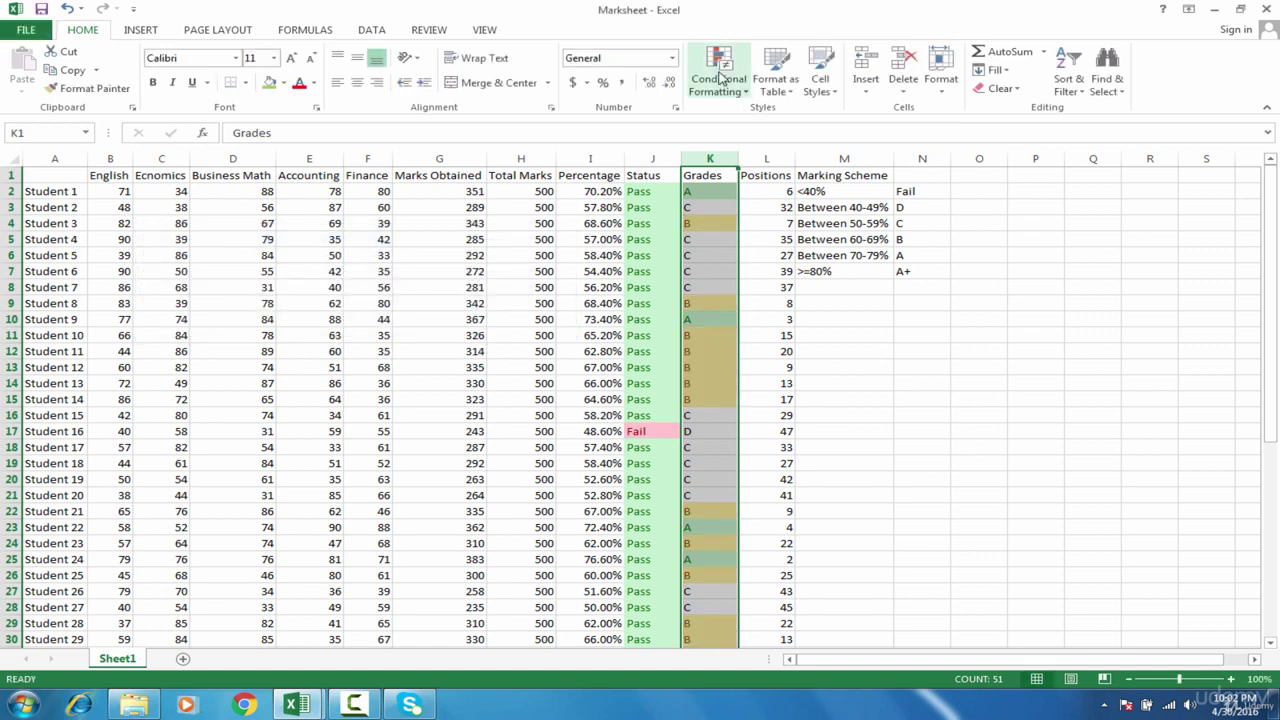
Step: Start an Equal To rule for grade C using a custom format
{"action": "left_click", "coordinate": [718, 72]}
{"action": "mouse_move", "coordinate": [763, 118]}
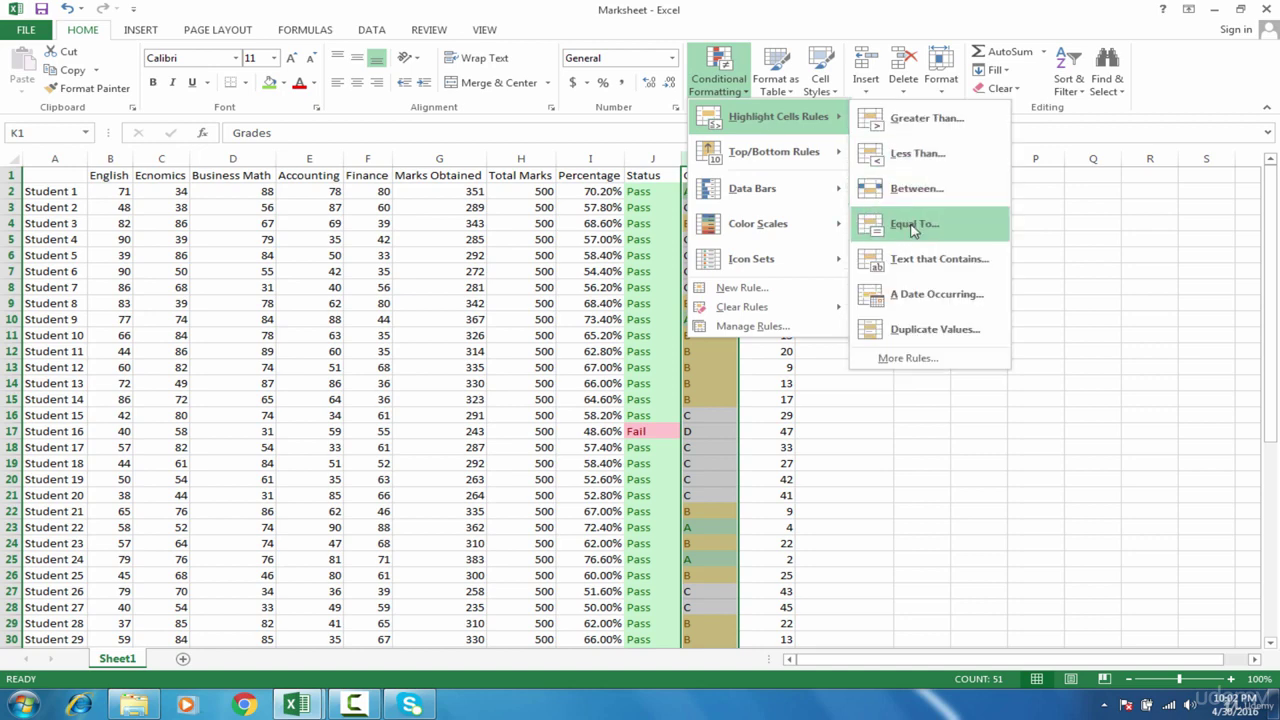
{"action": "left_click", "coordinate": [912, 222]}
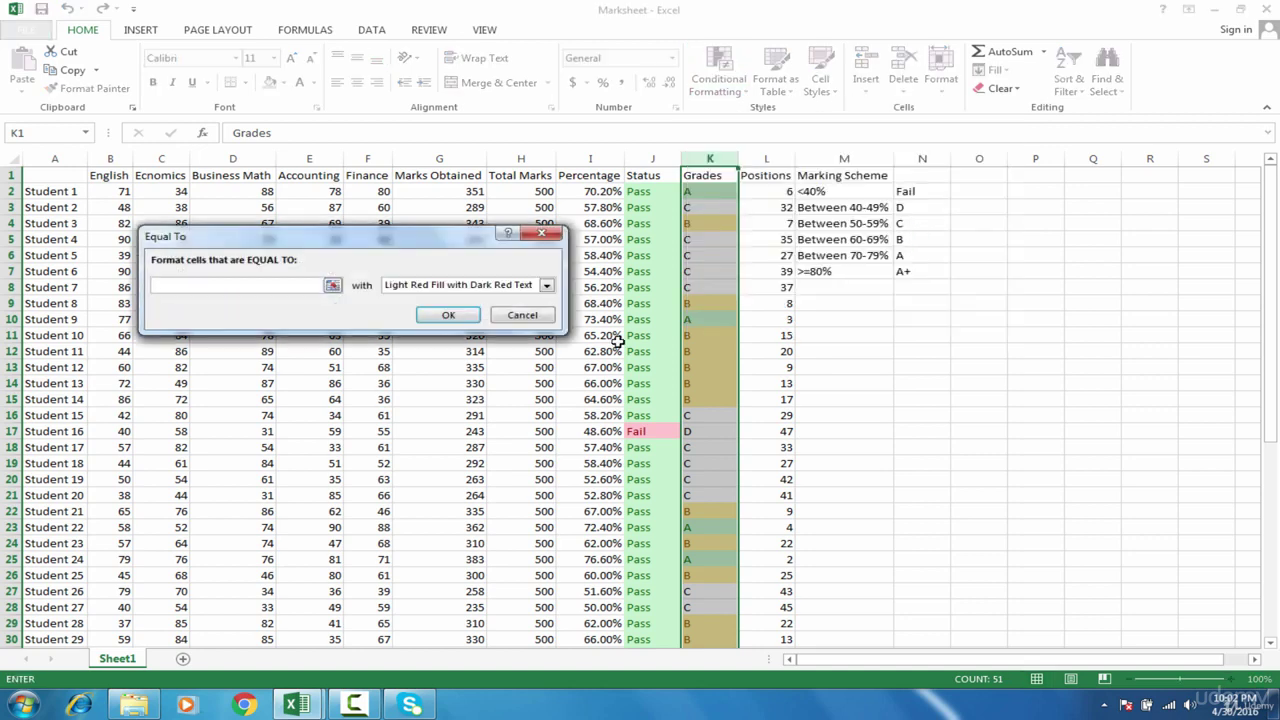
{"action": "type", "text": "C"}
{"action": "left_click", "coordinate": [520, 295]}
{"action": "left_click", "coordinate": [520, 295]}
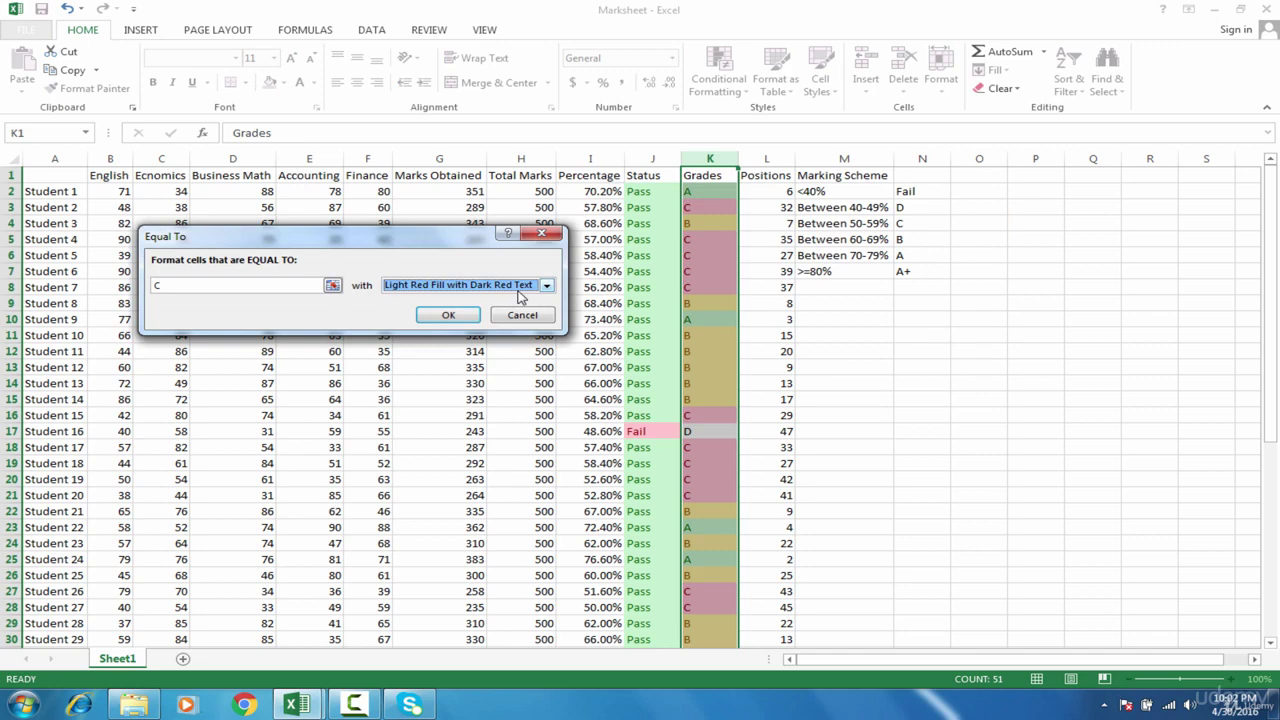
{"action": "left_click", "coordinate": [520, 290]}
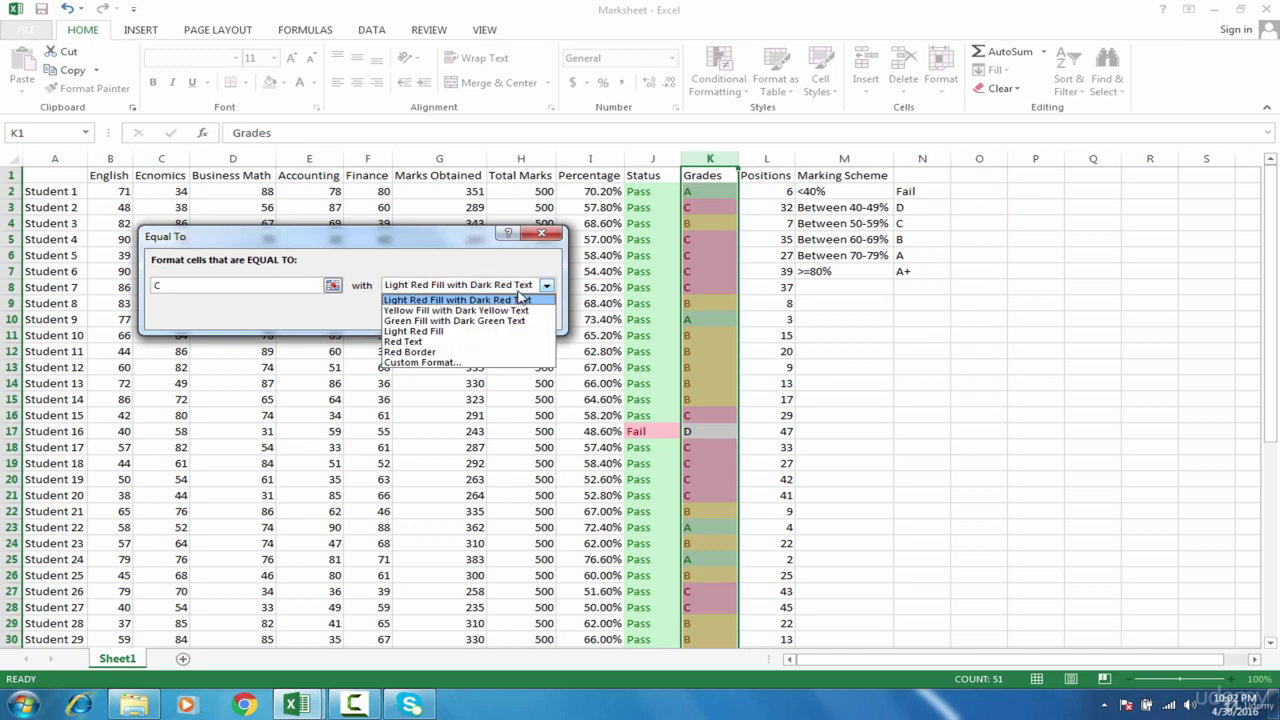
{"action": "left_click", "coordinate": [490, 364]}
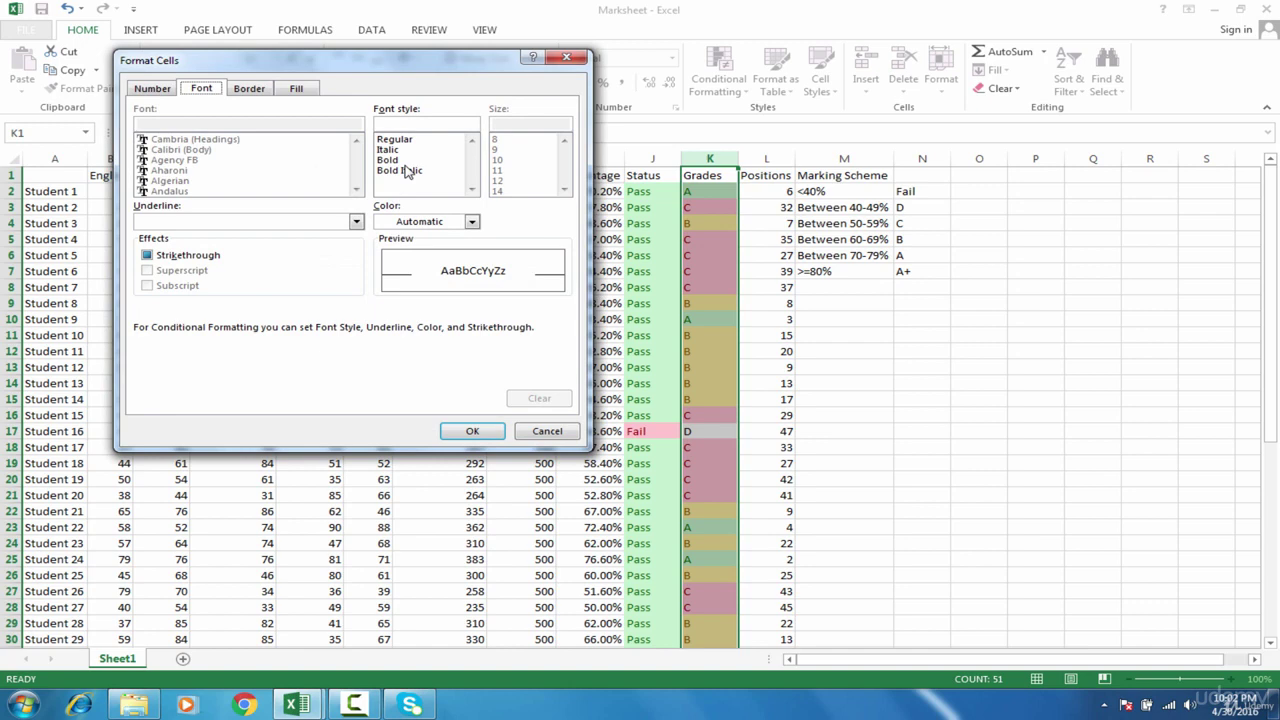
Step: Give grade C a light purple diagonal-up gradient fill and apply the rule
{"action": "left_click", "coordinate": [298, 89]}
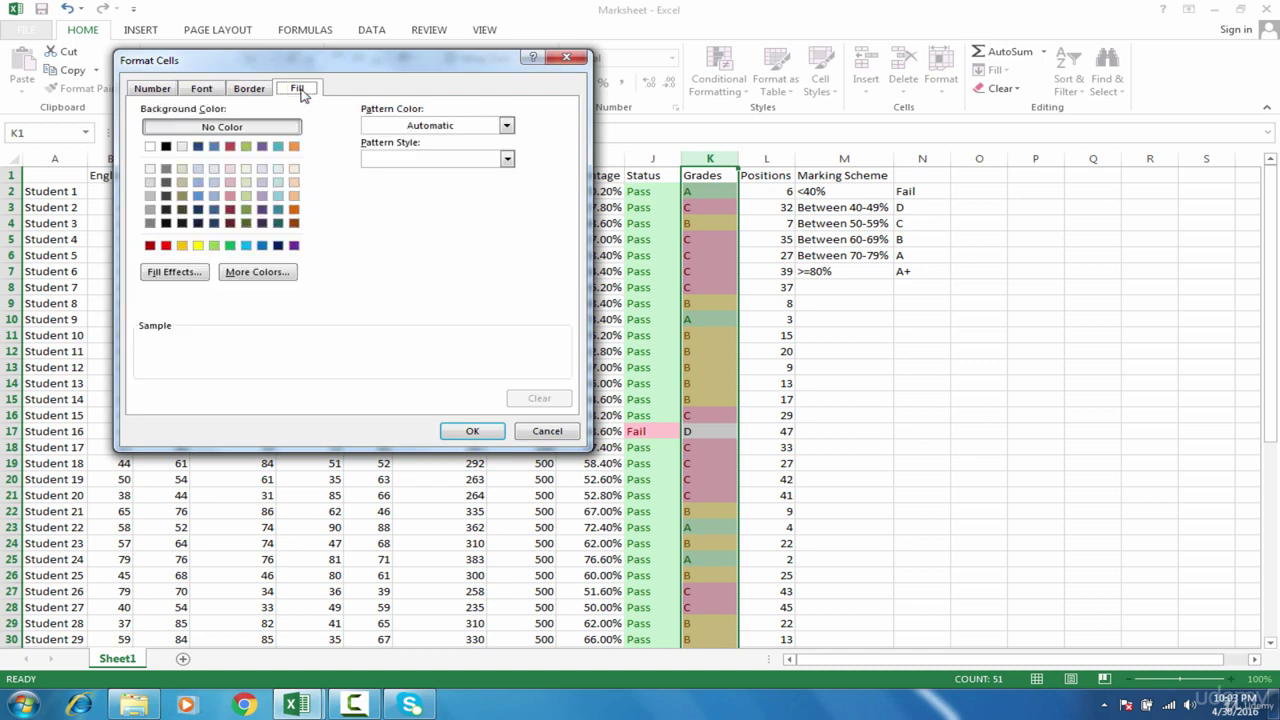
{"action": "left_click", "coordinate": [263, 197]}
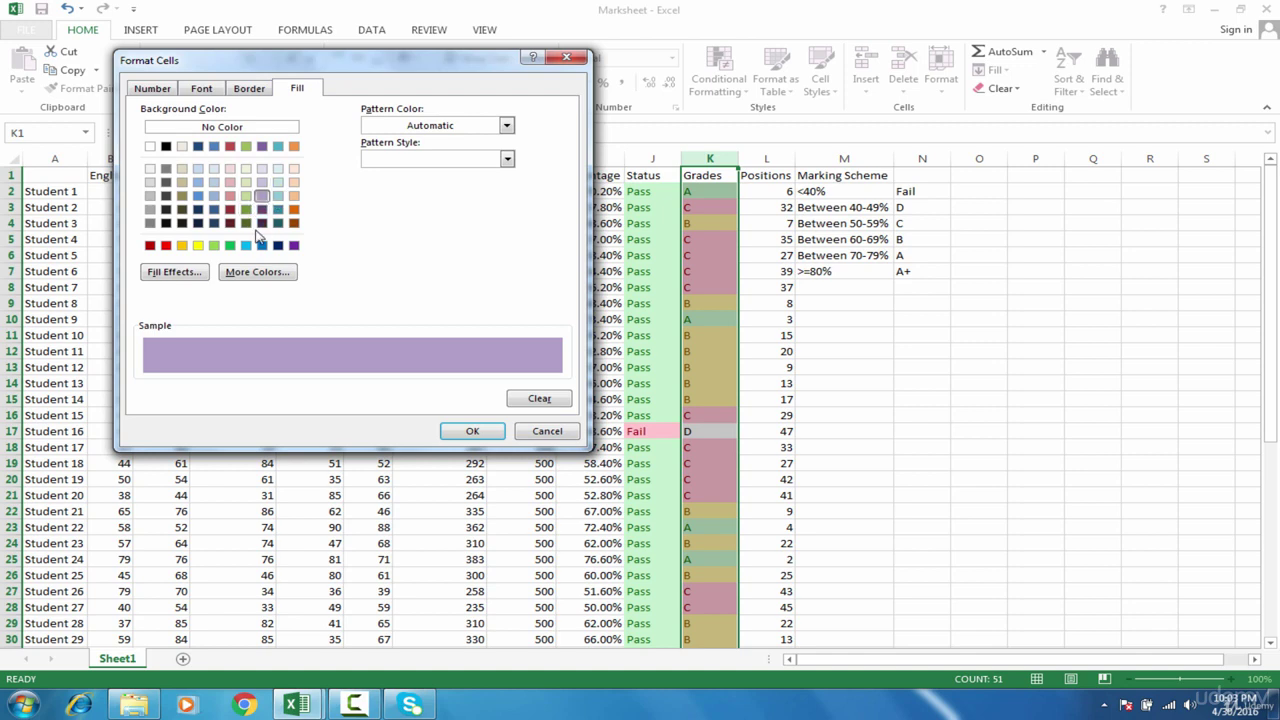
{"action": "left_click", "coordinate": [178, 272]}
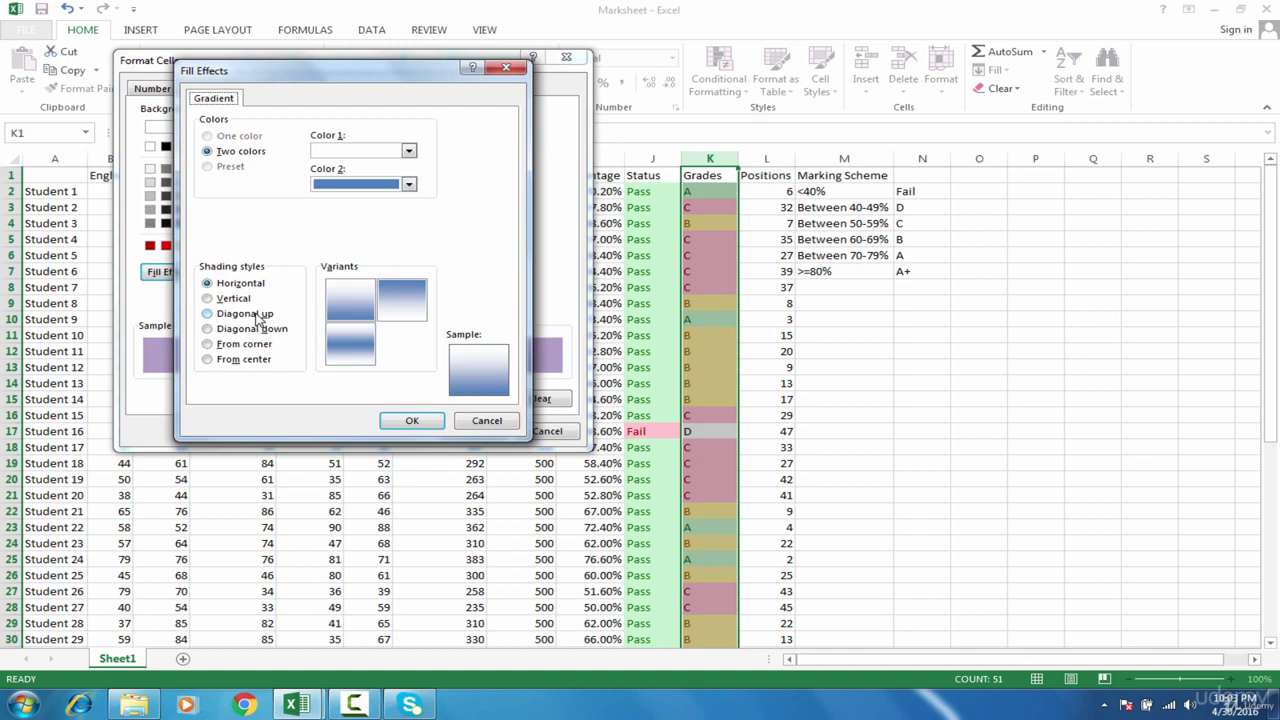
{"action": "left_click", "coordinate": [258, 316]}
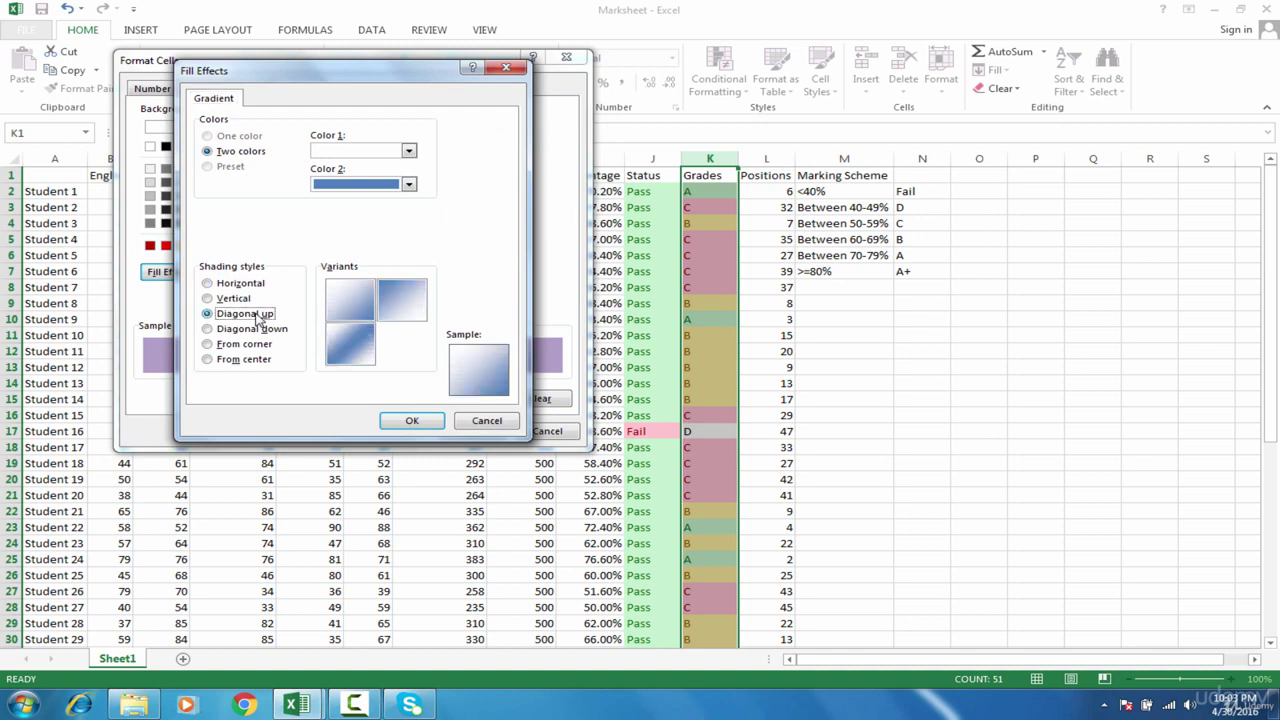
{"action": "left_click", "coordinate": [408, 151]}
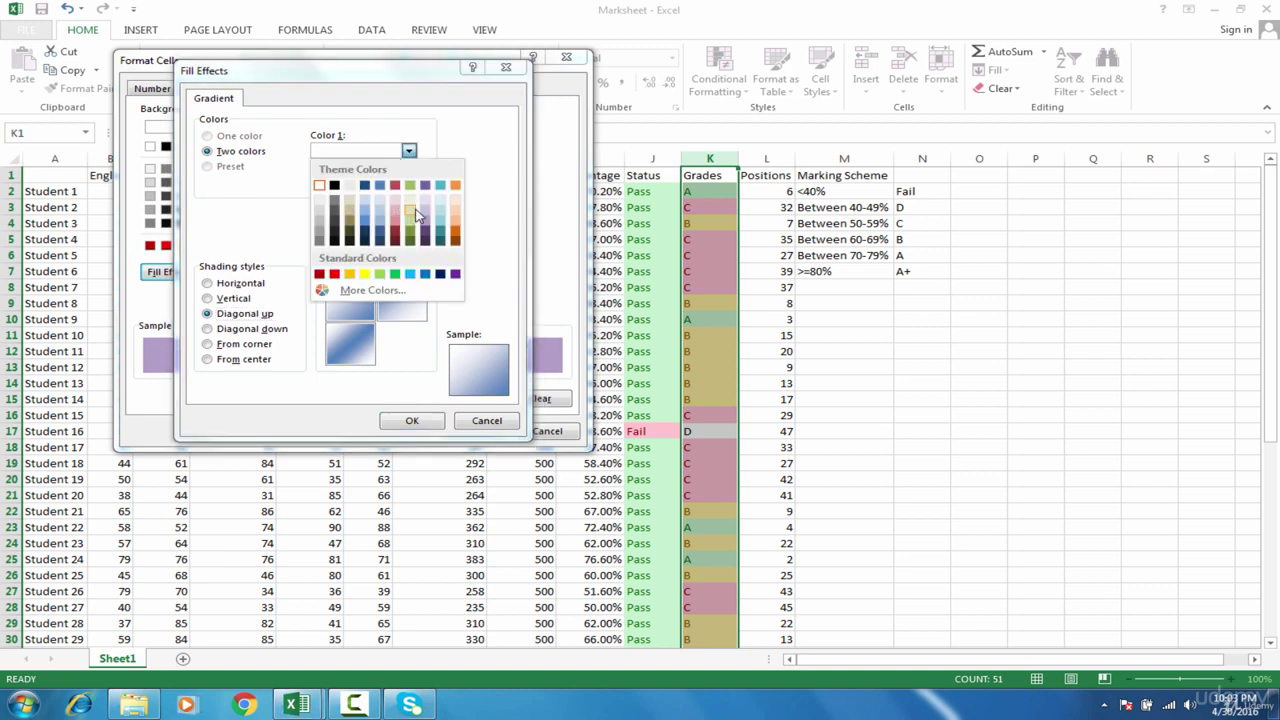
{"action": "left_click", "coordinate": [426, 215]}
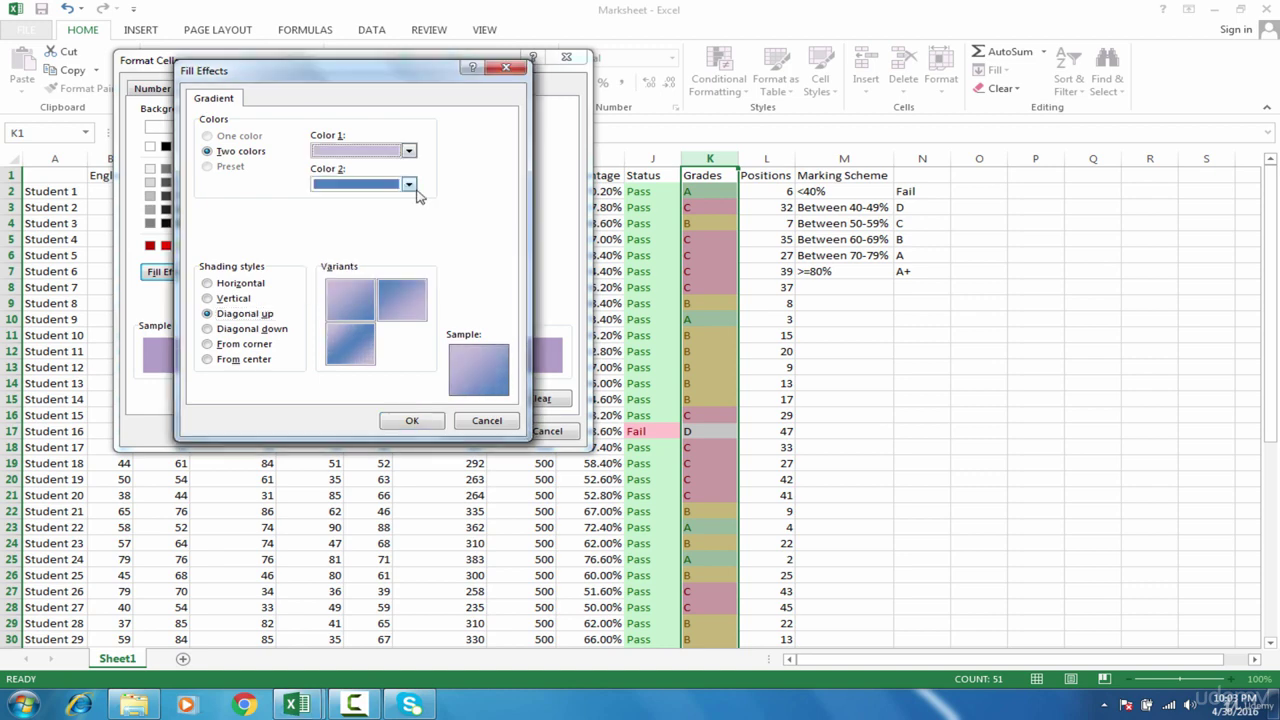
{"action": "left_click", "coordinate": [410, 185]}
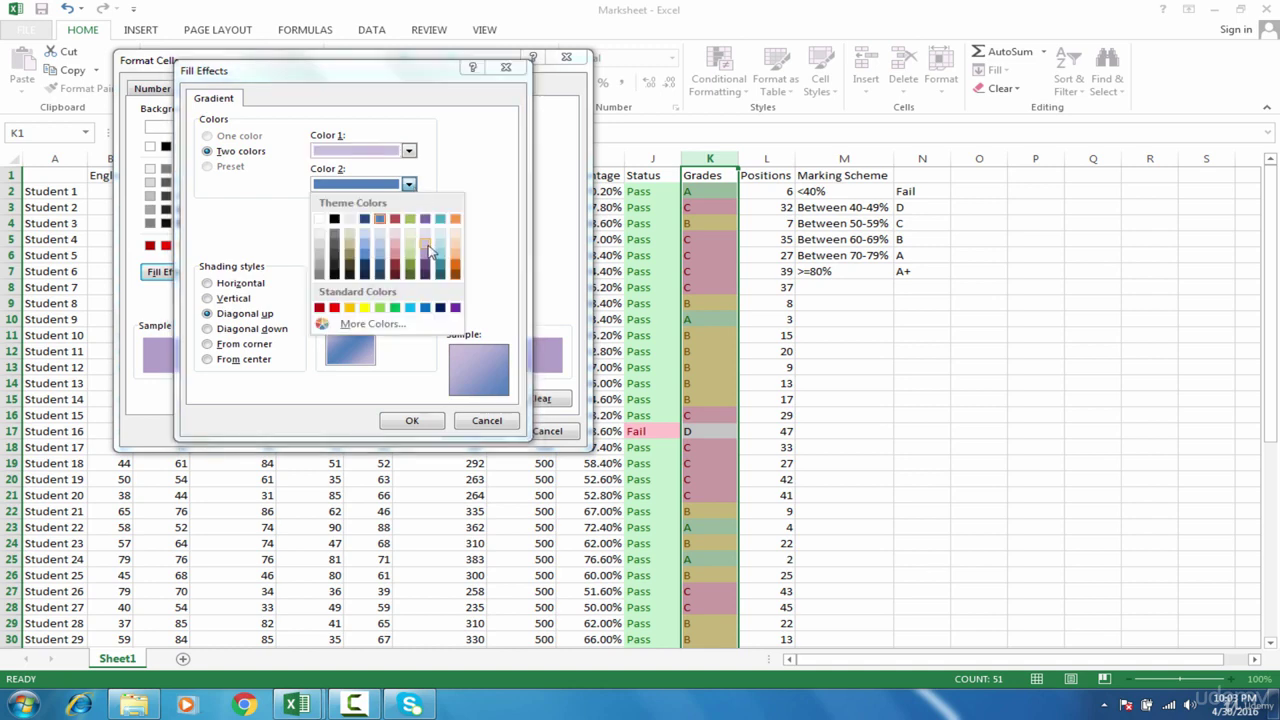
{"action": "left_click", "coordinate": [429, 259]}
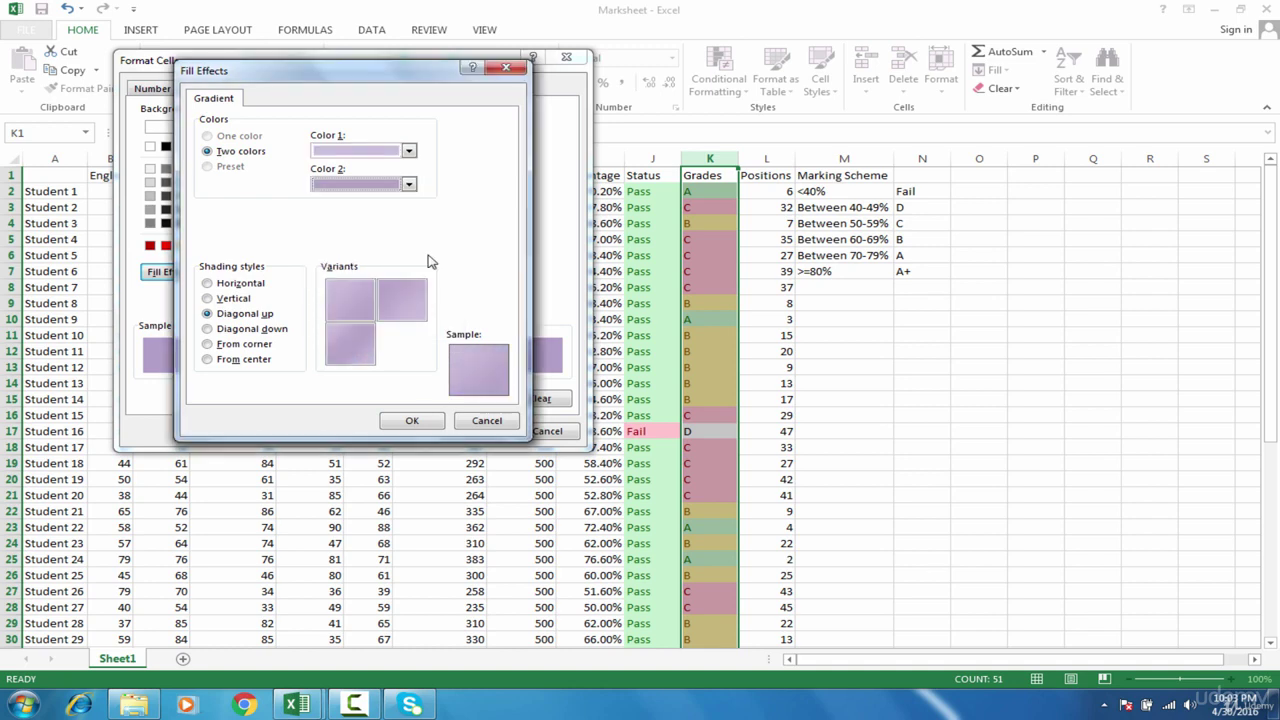
{"action": "left_click", "coordinate": [412, 421]}
{"action": "left_click", "coordinate": [458, 431]}
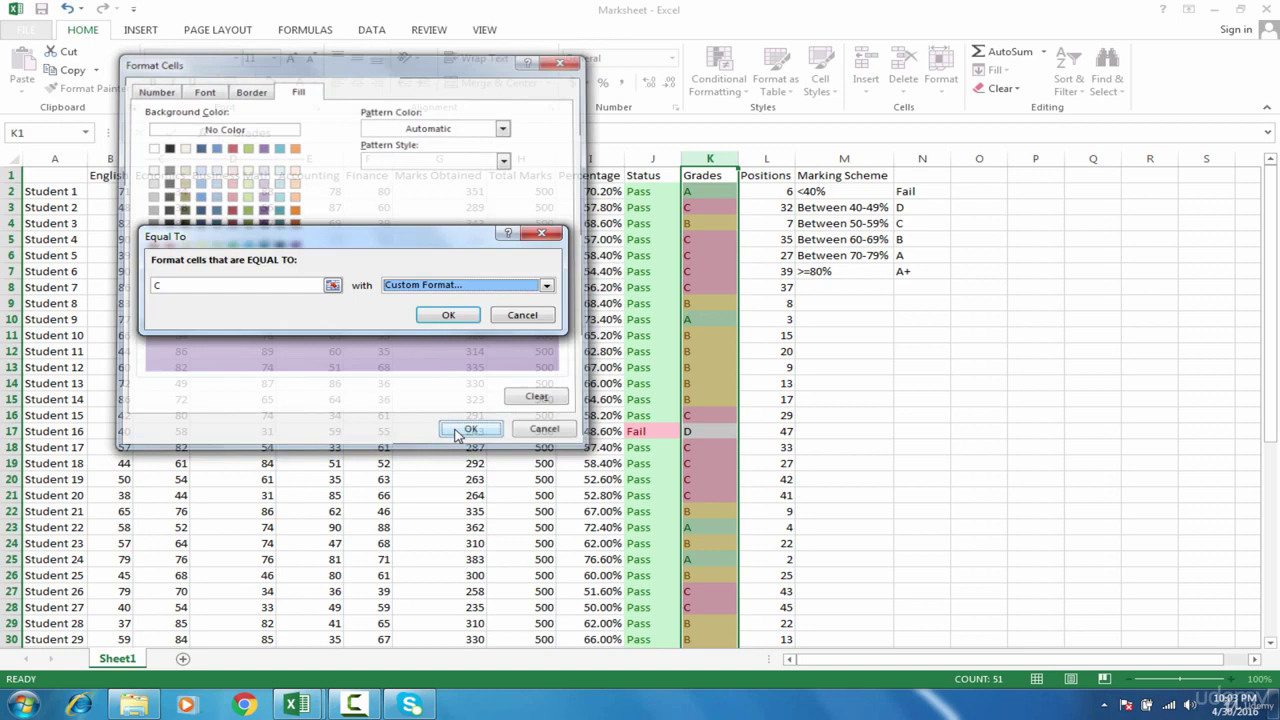
{"action": "left_click", "coordinate": [448, 315]}
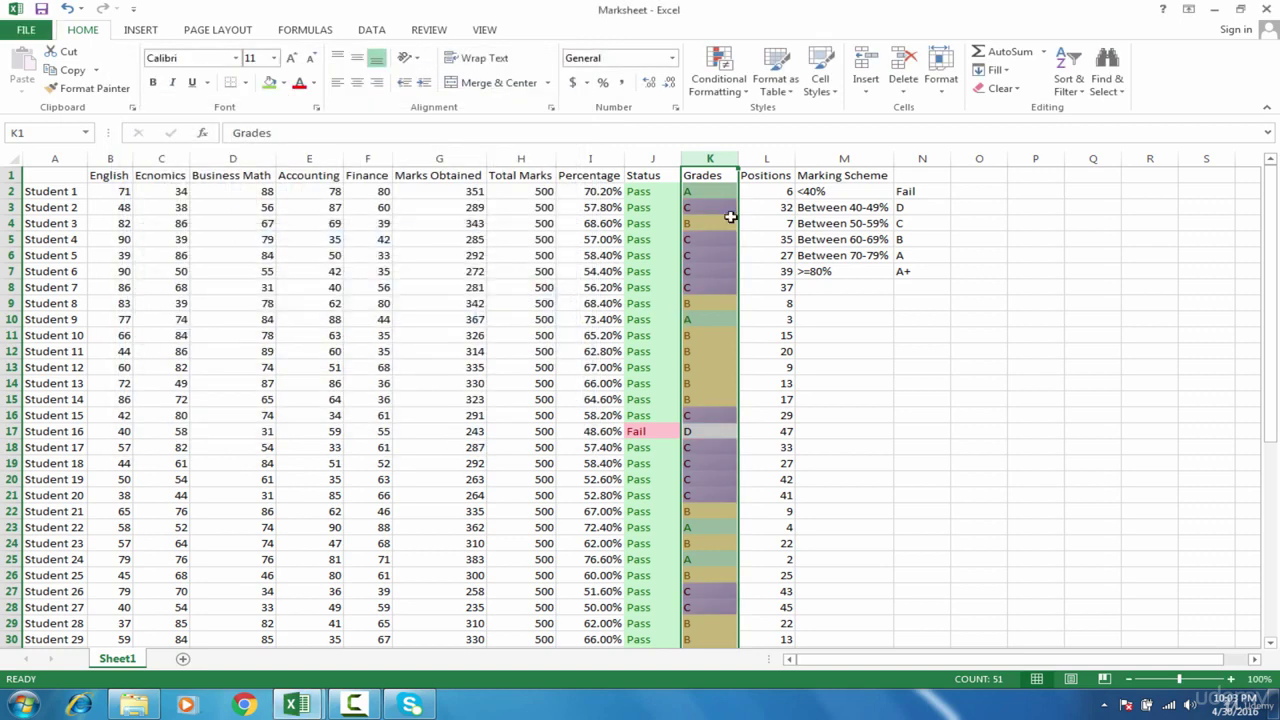
Step: Create an Equal To rule with a custom gold fill, entering D as the value after the warning
{"action": "left_click", "coordinate": [718, 72]}
{"action": "mouse_move", "coordinate": [778, 117]}
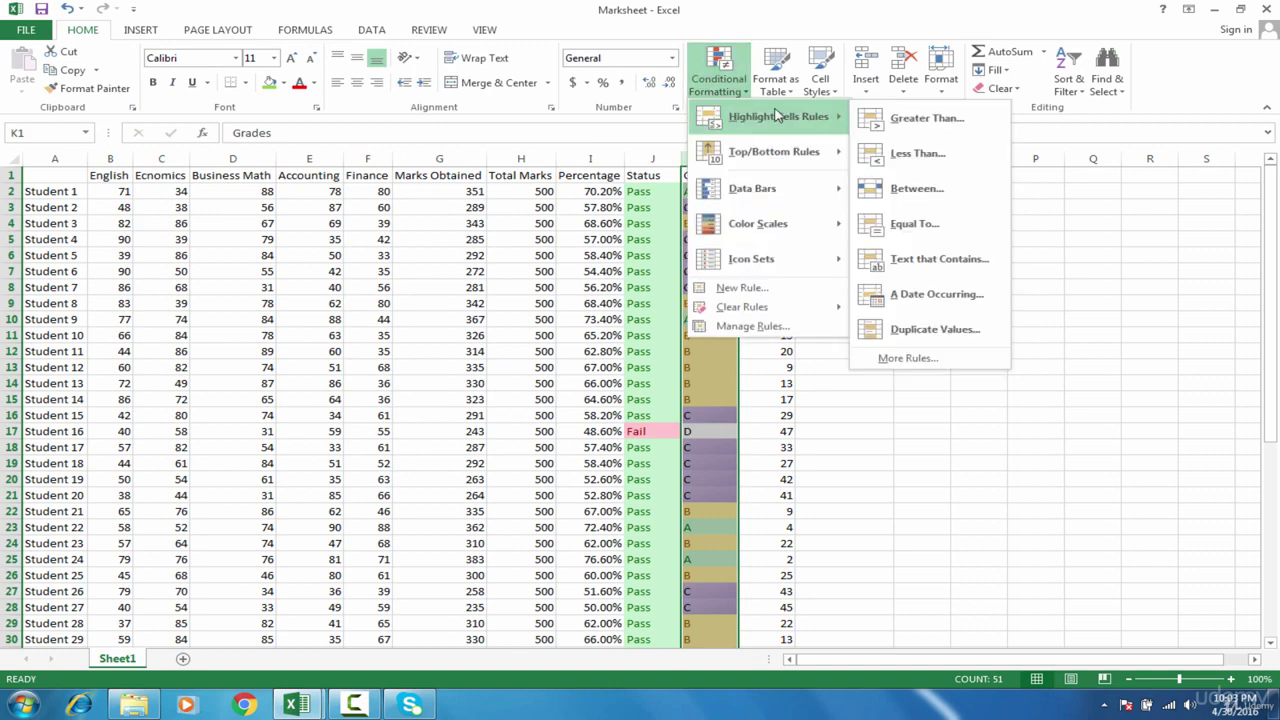
{"action": "left_click", "coordinate": [930, 226]}
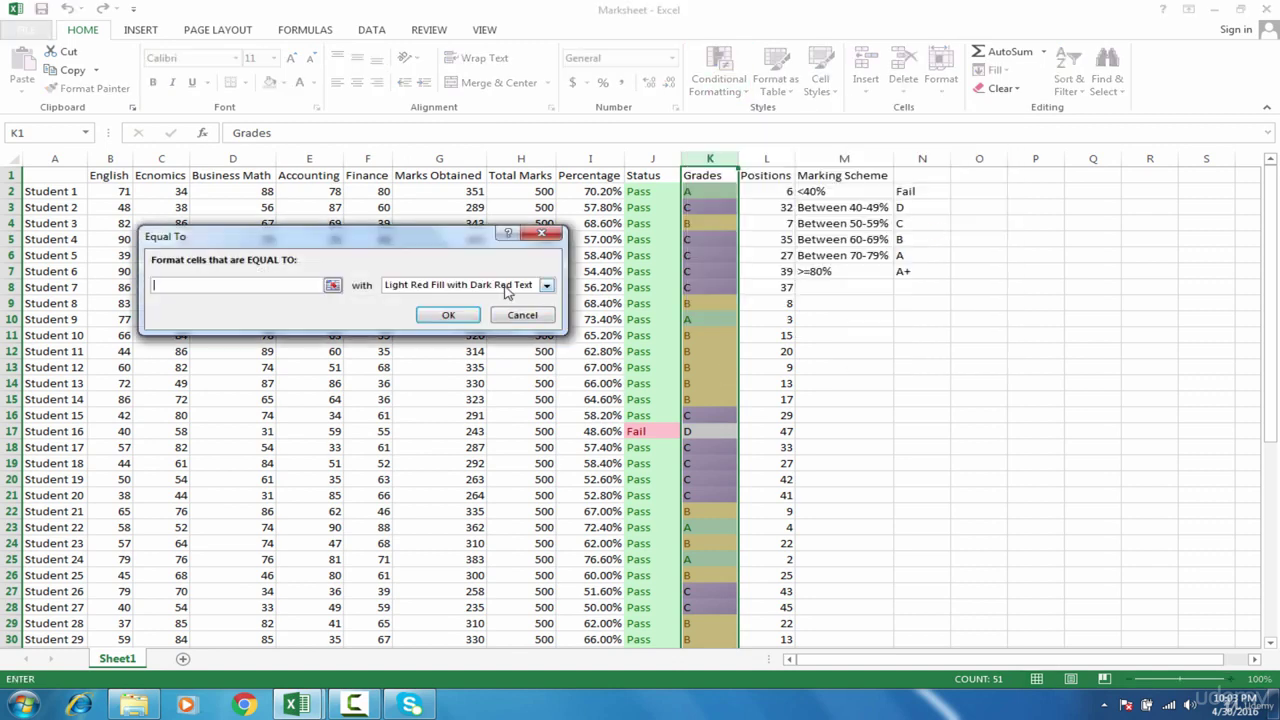
{"action": "left_click", "coordinate": [509, 289]}
{"action": "left_click", "coordinate": [505, 362]}
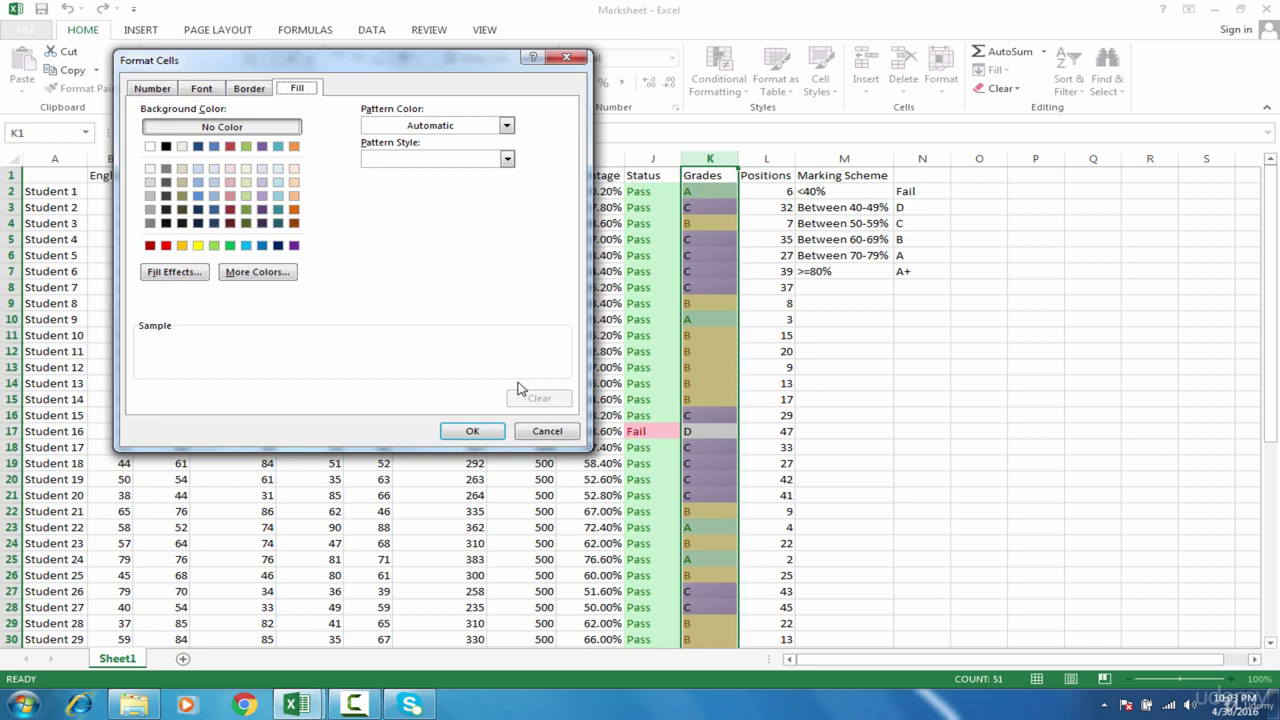
{"action": "left_click", "coordinate": [182, 245]}
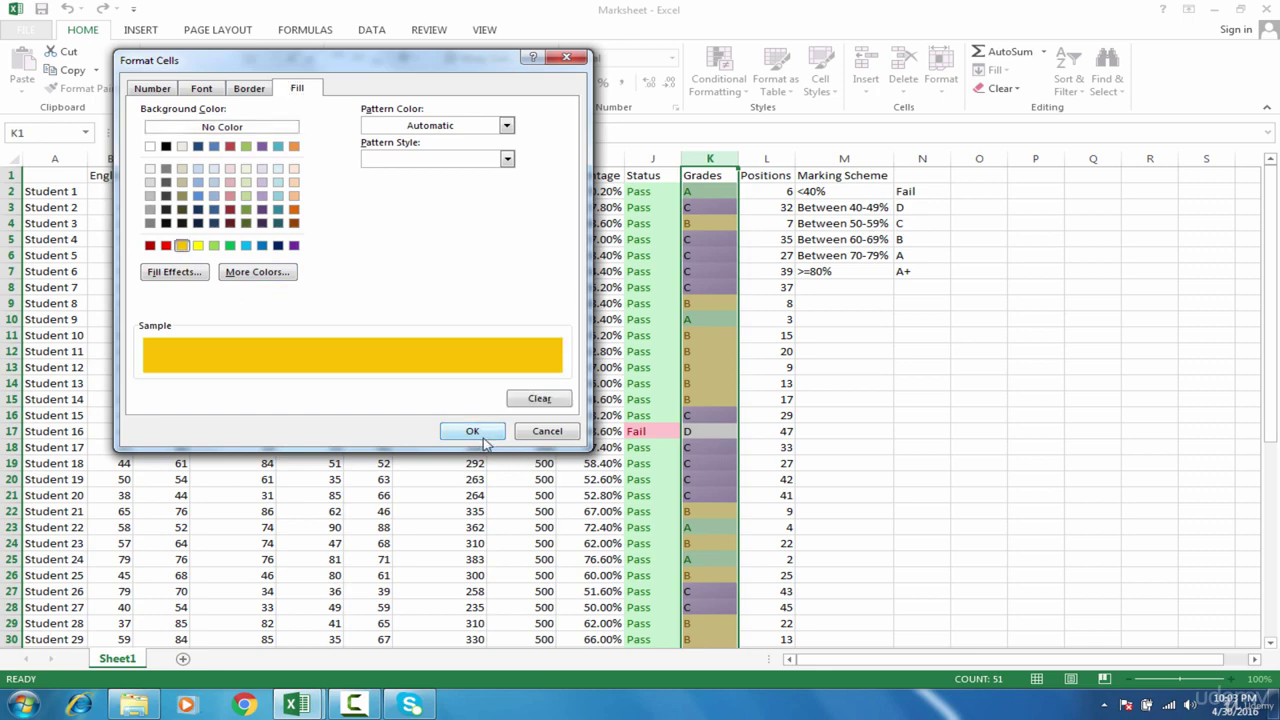
{"action": "left_click", "coordinate": [484, 443]}
{"action": "left_click", "coordinate": [447, 316]}
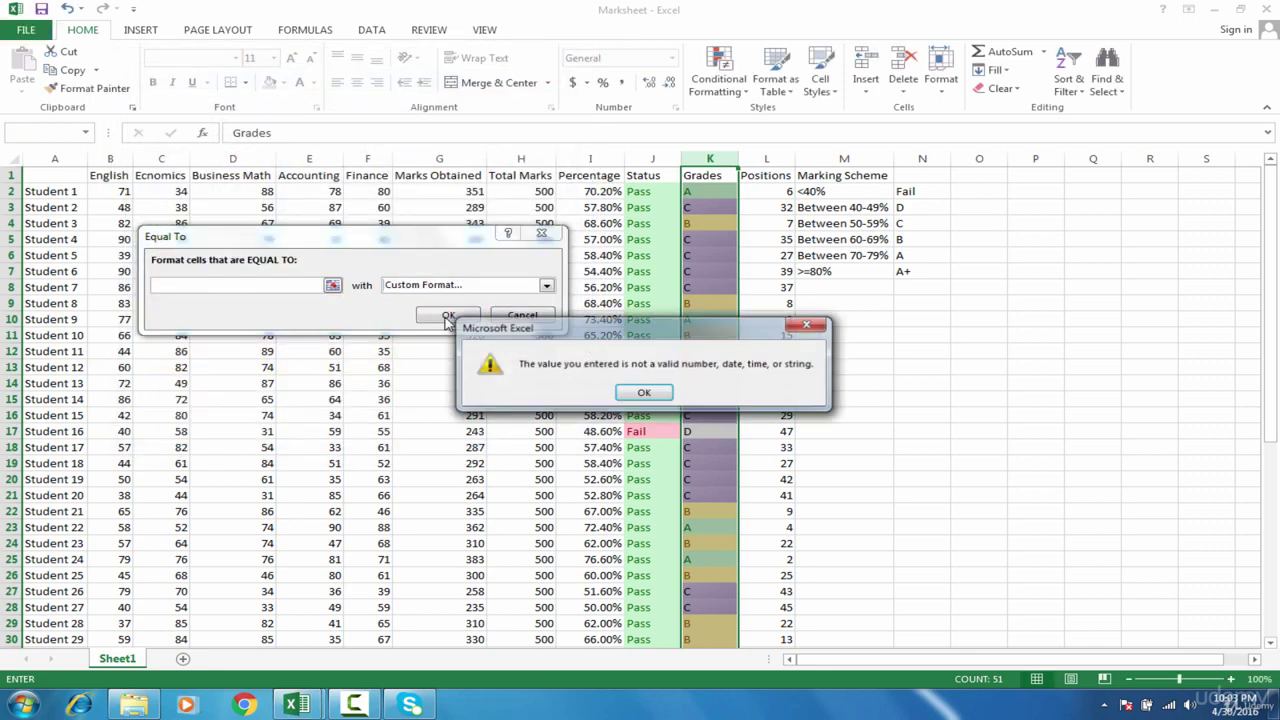
{"action": "left_click", "coordinate": [636, 392]}
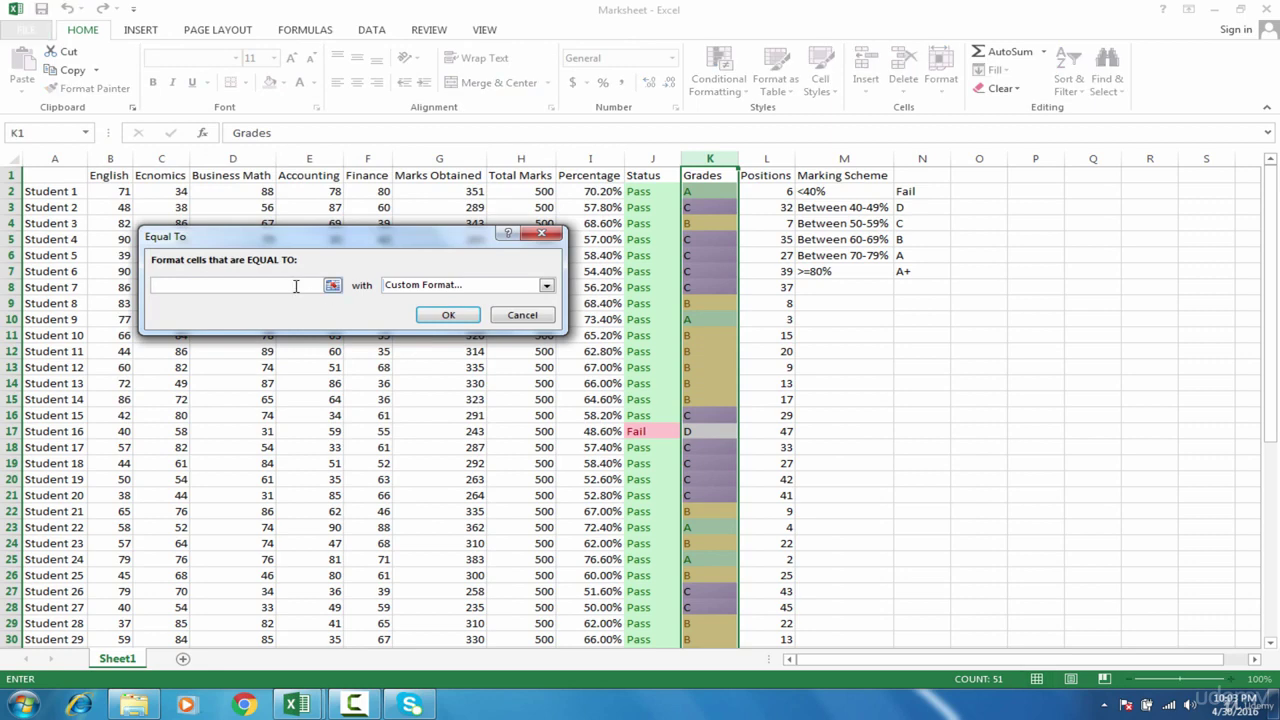
{"action": "type", "text": "D"}
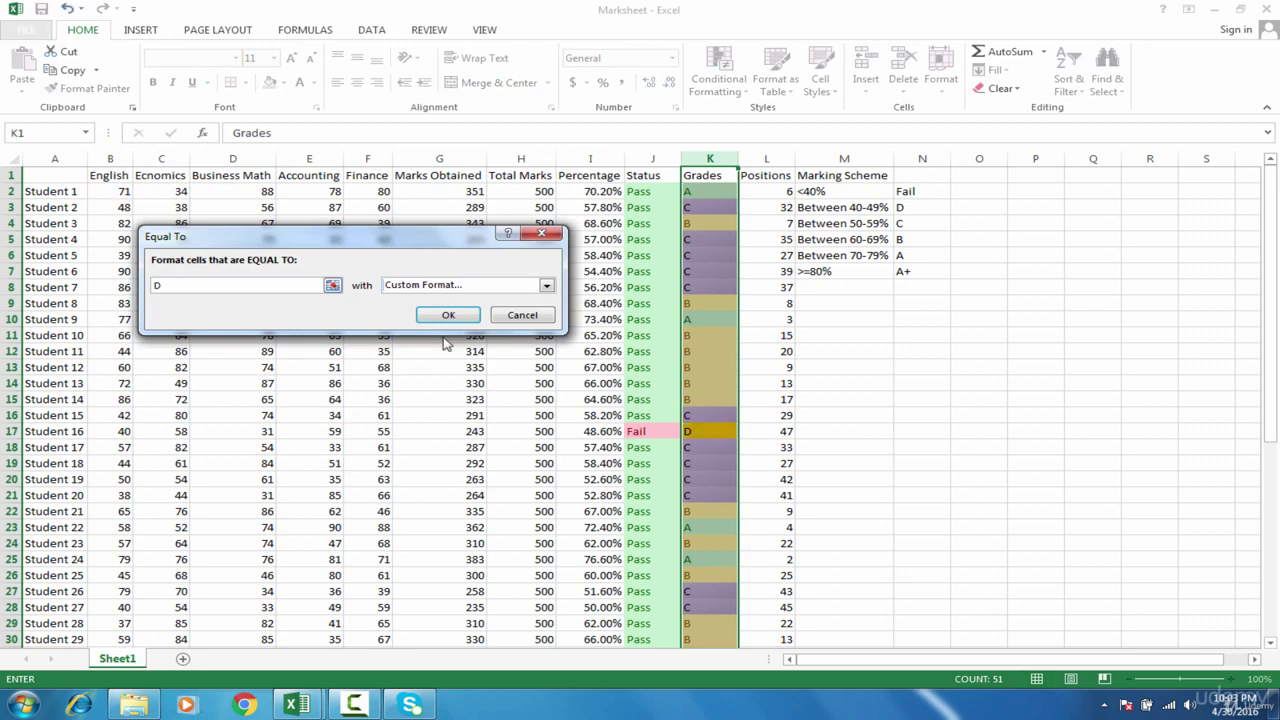
{"action": "left_click", "coordinate": [448, 316]}
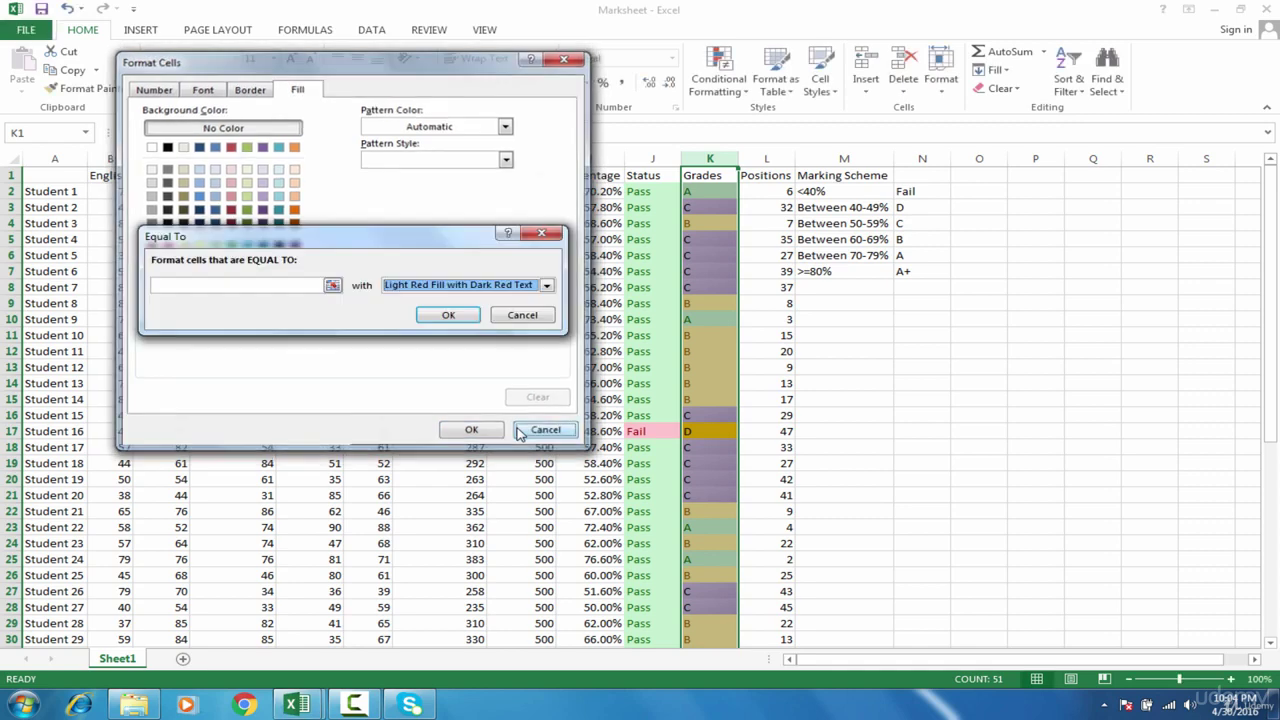
Step: Dismiss the leftover format settings and cancel the unfinished Equal To rule
{"action": "left_click", "coordinate": [519, 430]}
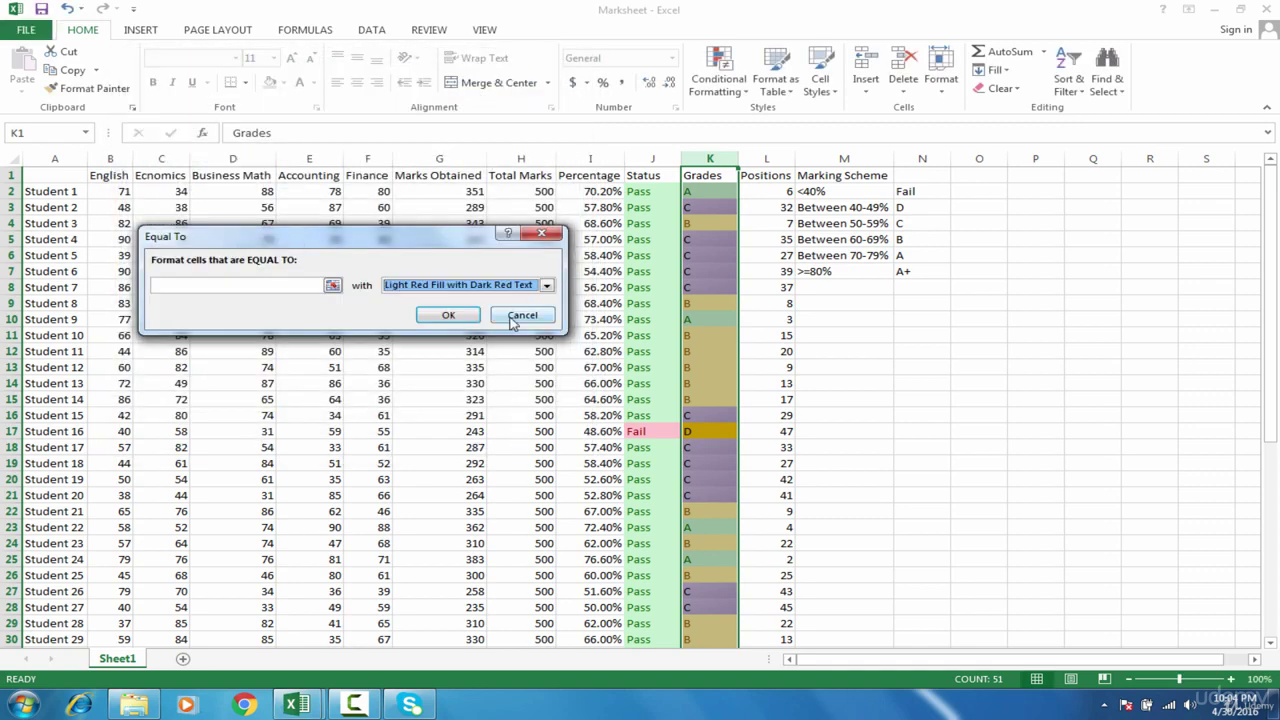
{"action": "left_click", "coordinate": [497, 287]}
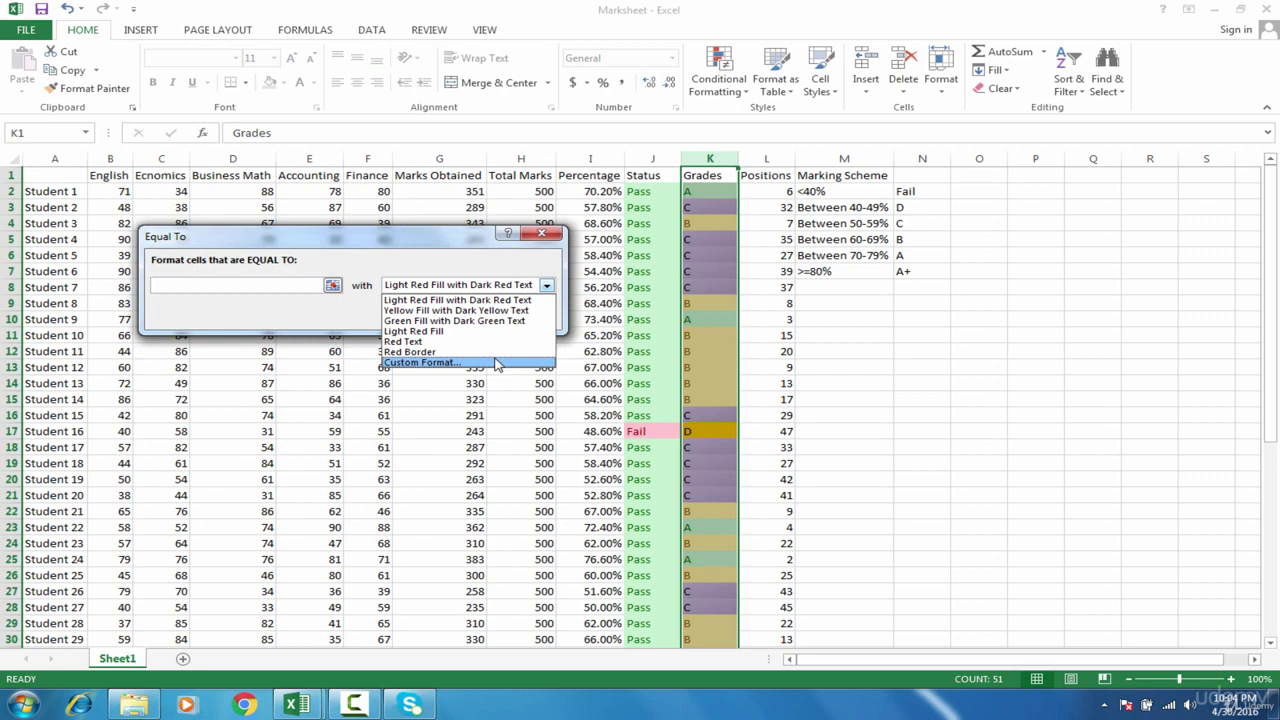
{"action": "left_click", "coordinate": [546, 238]}
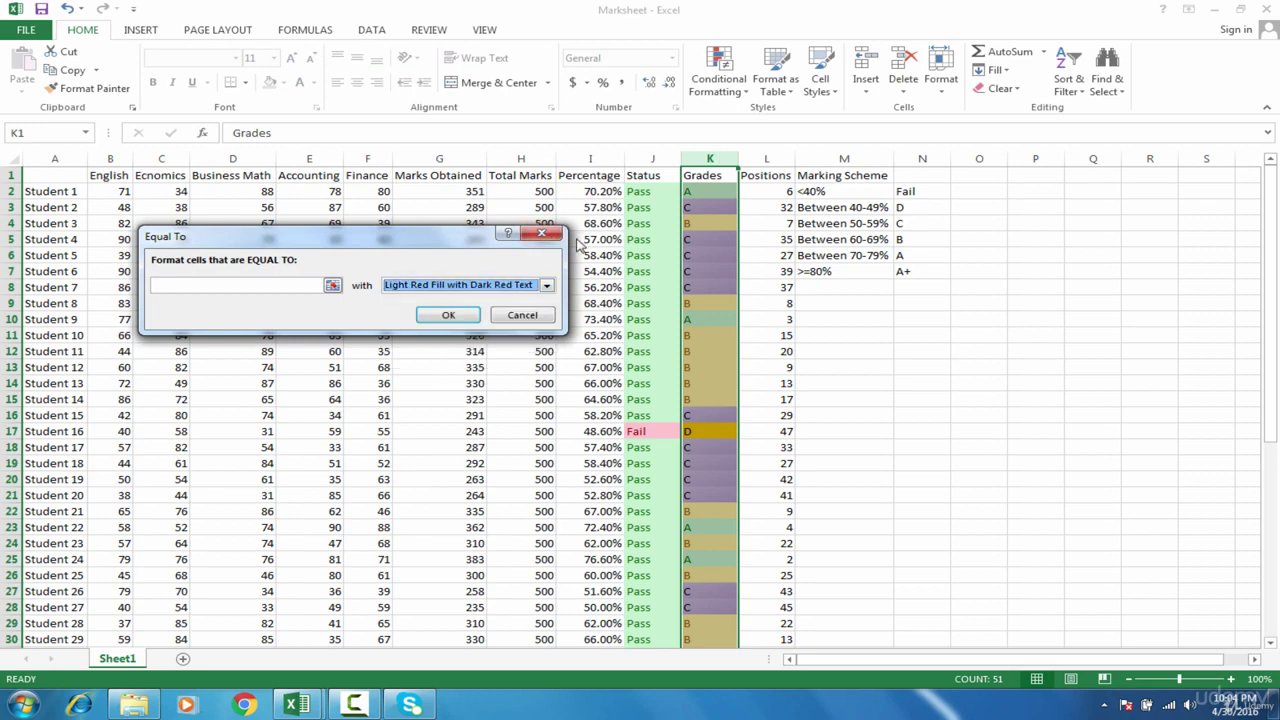
{"action": "left_click", "coordinate": [546, 240]}
Step: Add an Equal To rule with value 'DFail' and Light Red Fill with Dark Red Text
{"action": "left_click", "coordinate": [714, 80]}
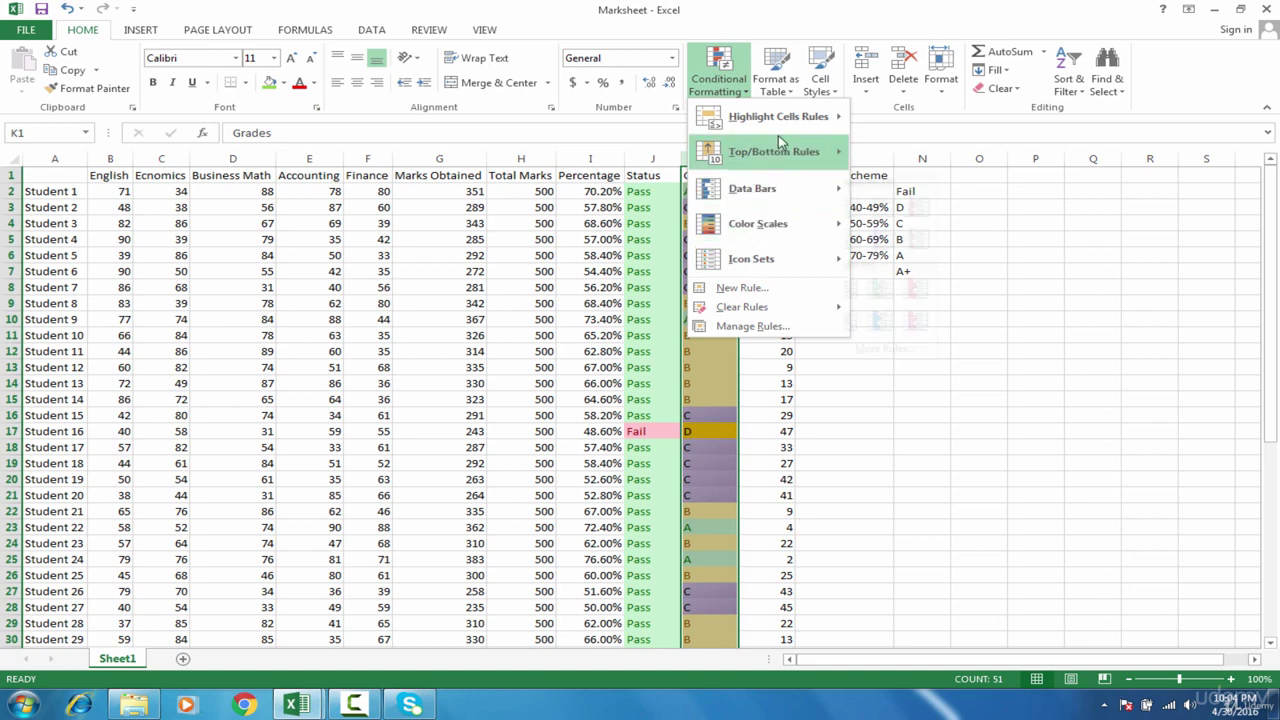
{"action": "mouse_move", "coordinate": [781, 127]}
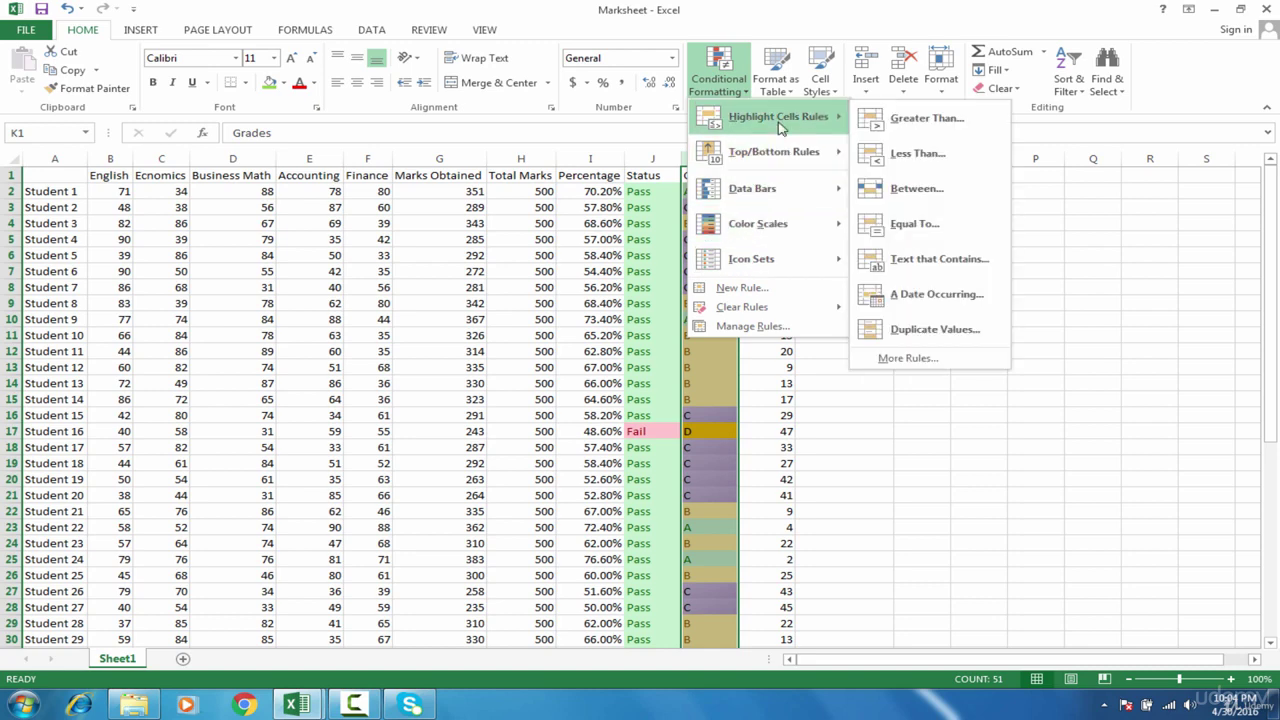
{"action": "left_click", "coordinate": [905, 226]}
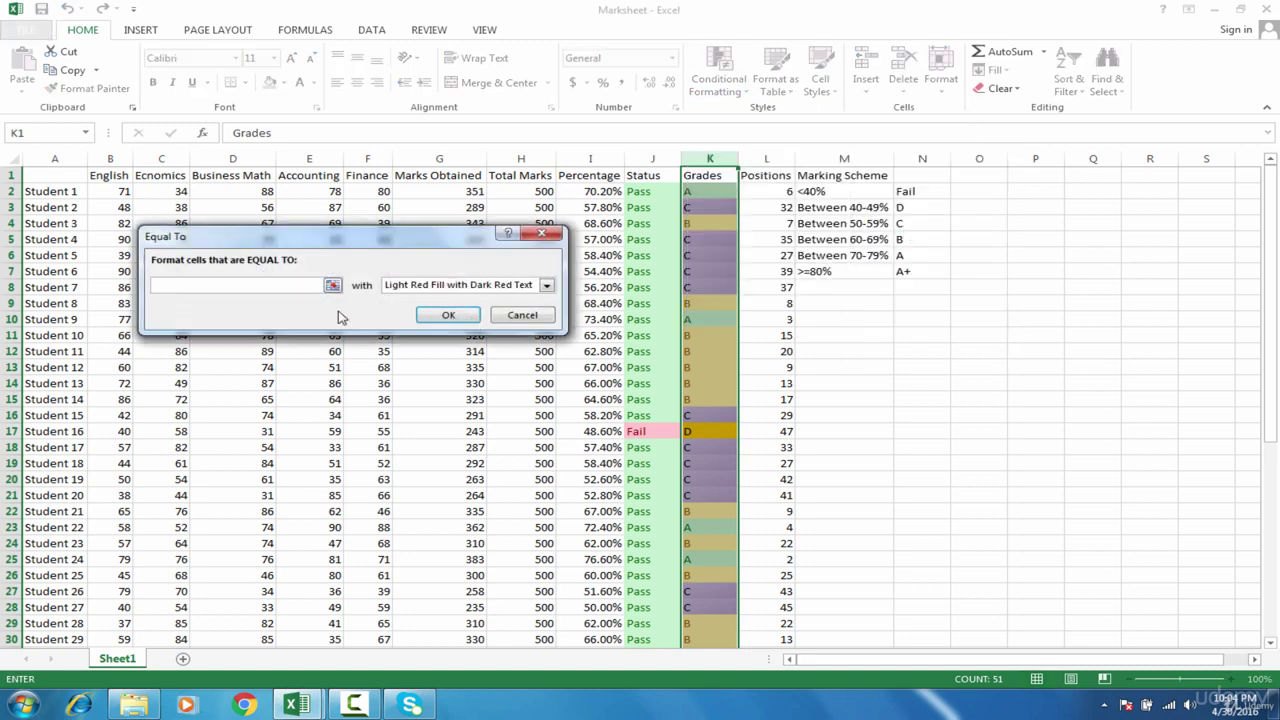
{"action": "type", "text": "D"}
{"action": "type", "text": "Fail"}
{"action": "left_click", "coordinate": [449, 316]}
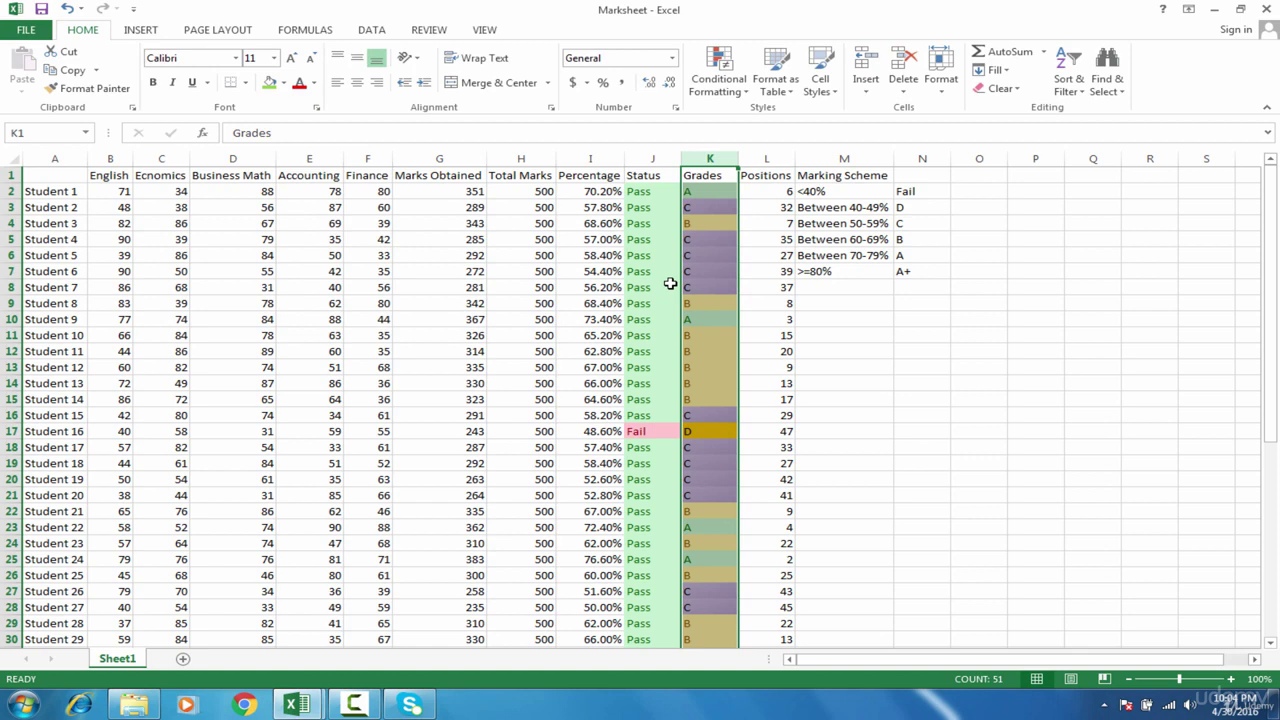
{"action": "left_click", "coordinate": [597, 193]}
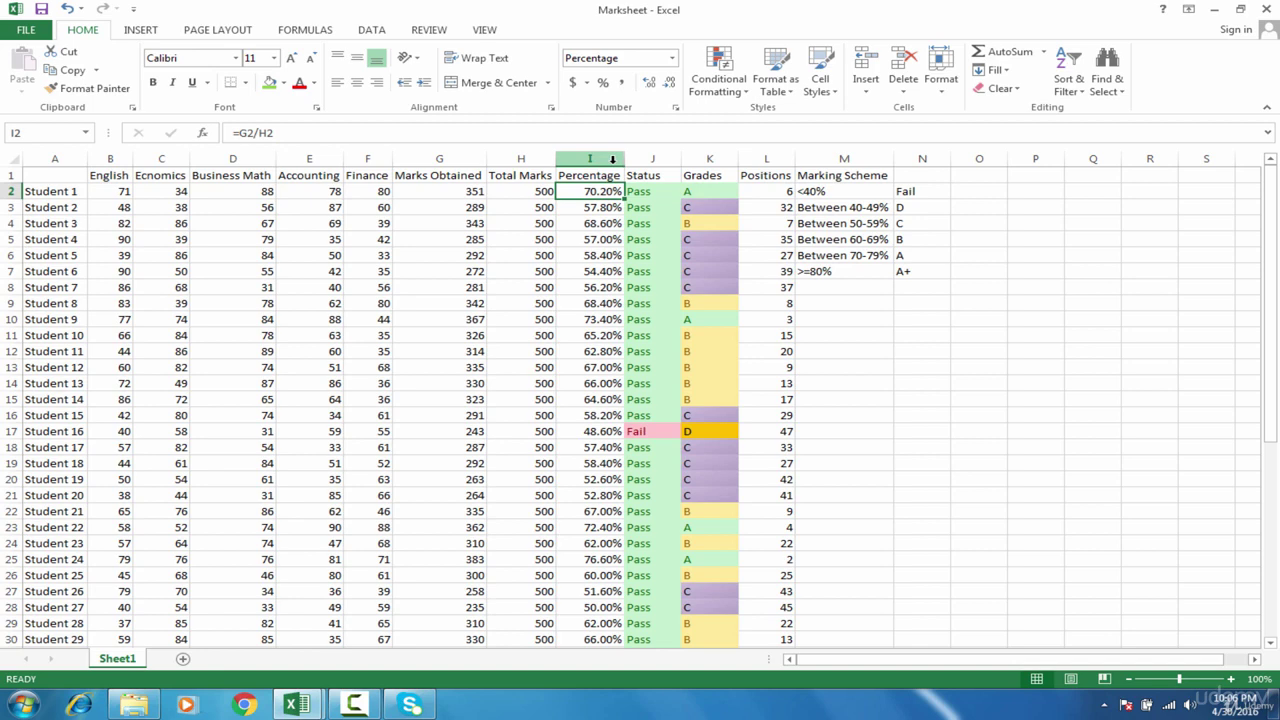
Step: Apply Blue Data Bar solid fill conditional formatting to the whole Percentage column I
{"action": "left_click", "coordinate": [612, 159]}
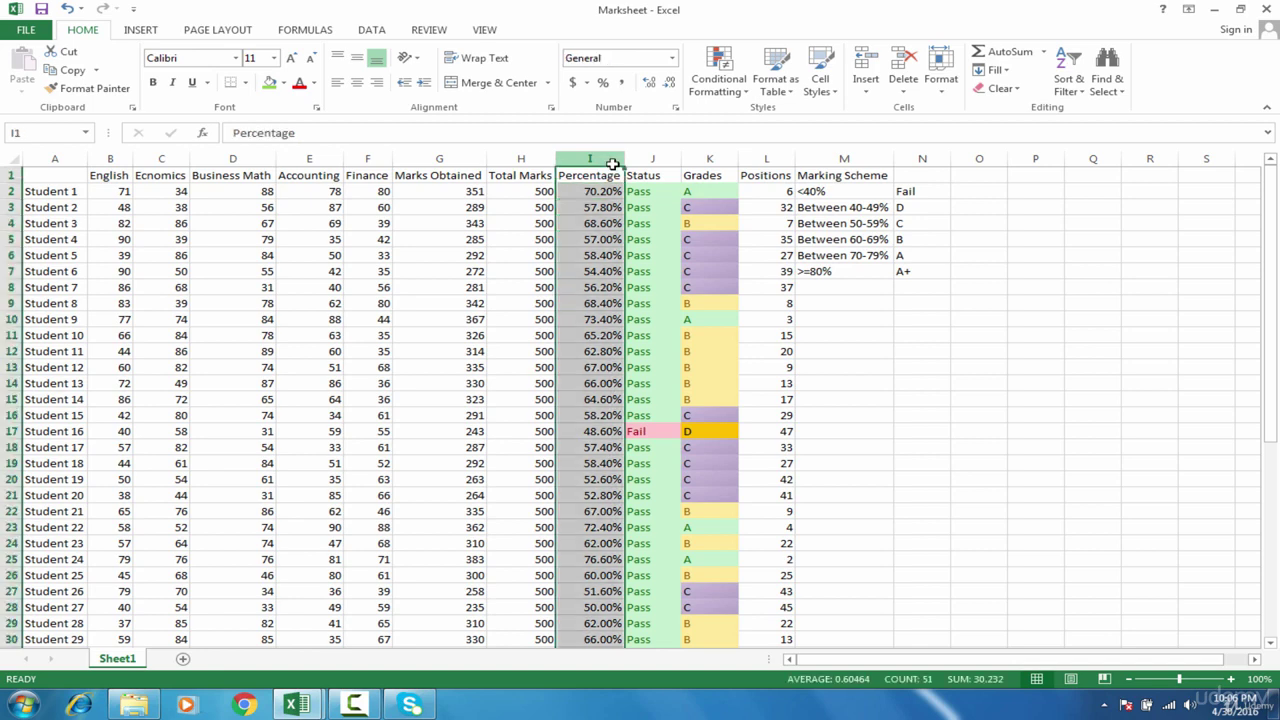
{"action": "left_click", "coordinate": [716, 80]}
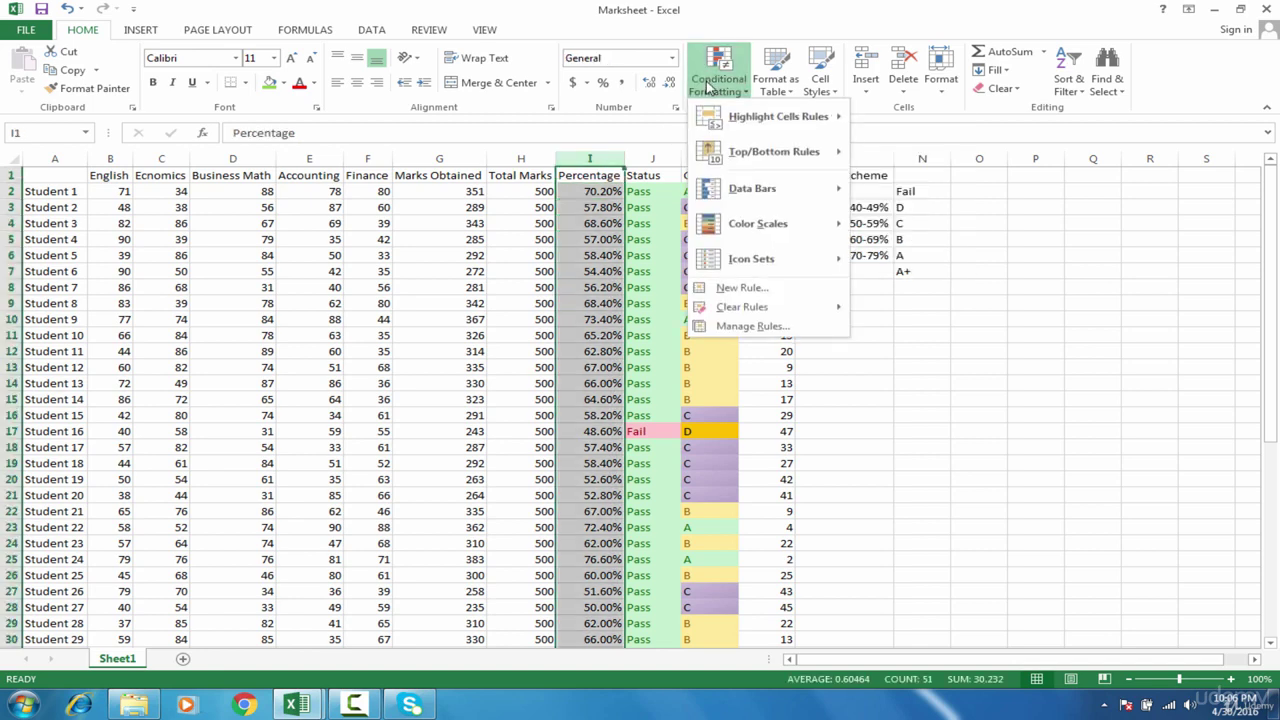
{"action": "mouse_move", "coordinate": [760, 195]}
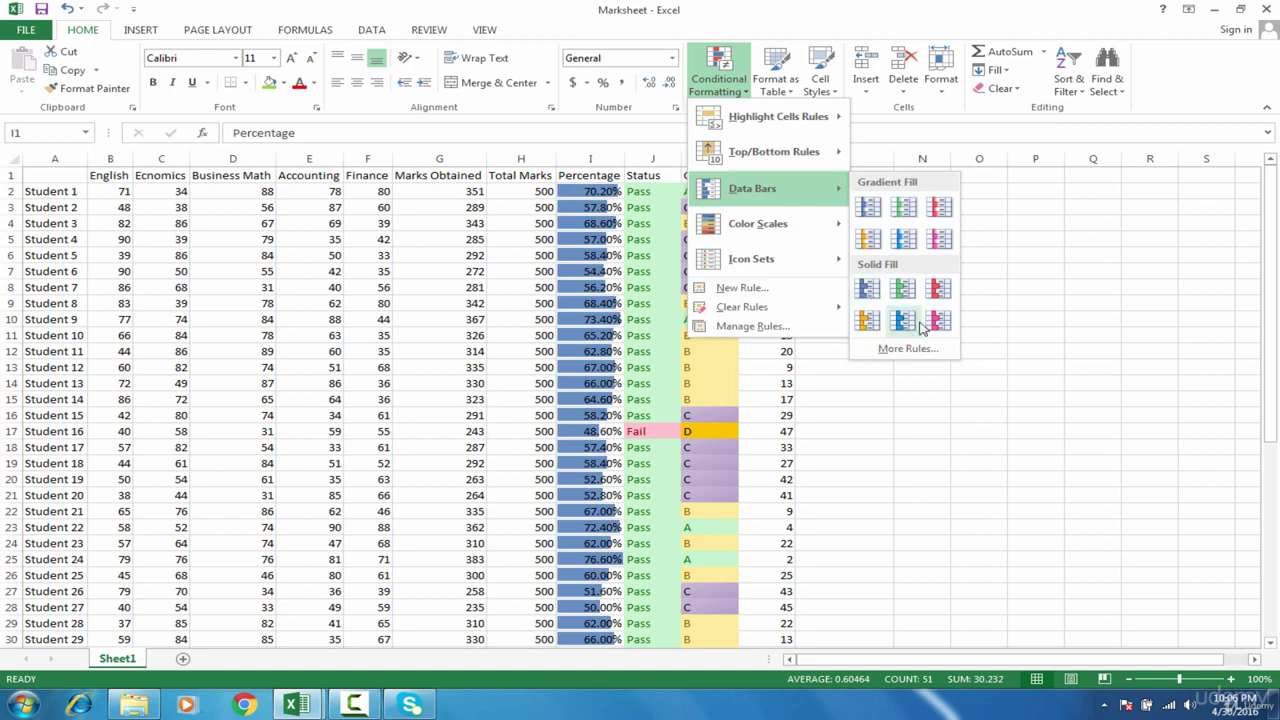
{"action": "left_click", "coordinate": [877, 295]}
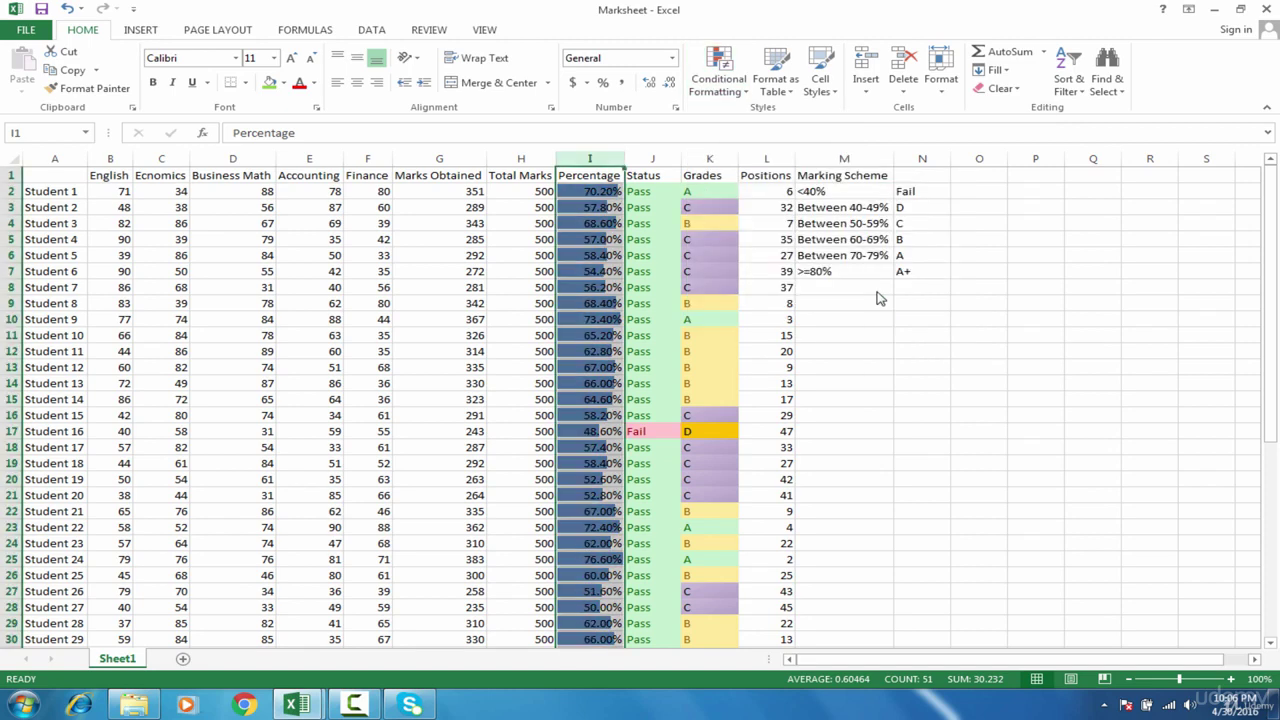
{"action": "left_click", "coordinate": [758, 440]}
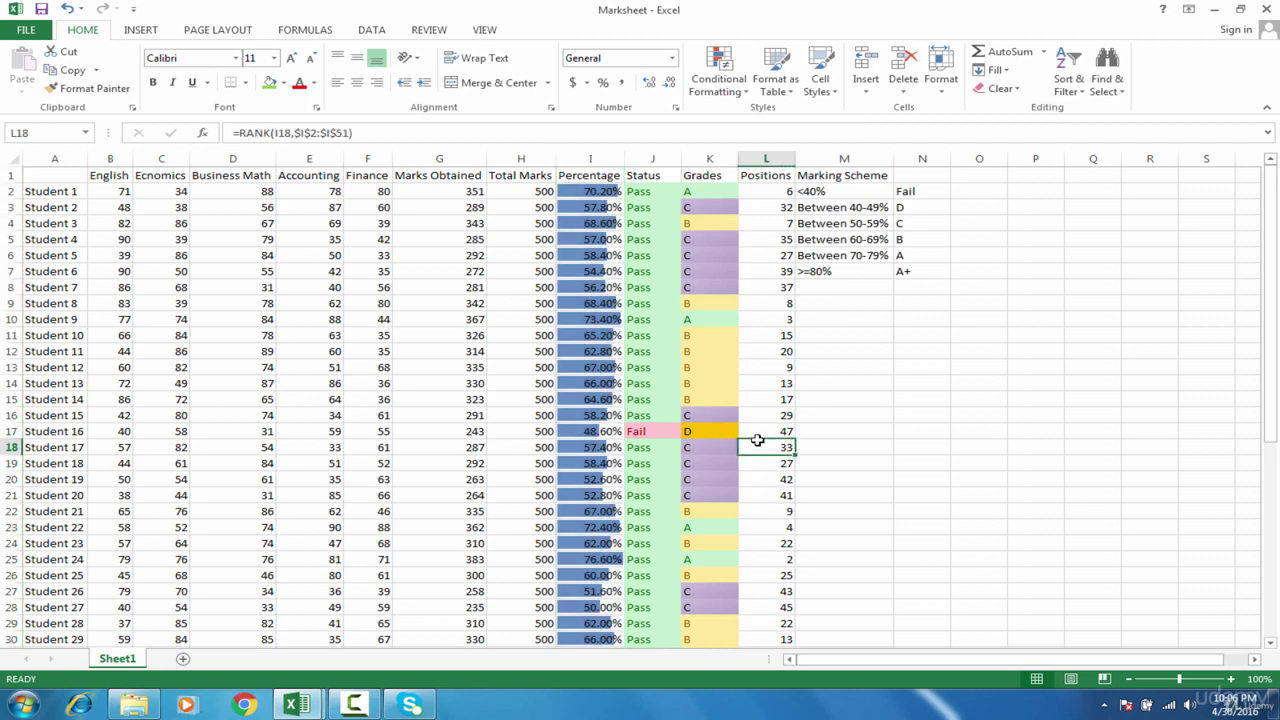